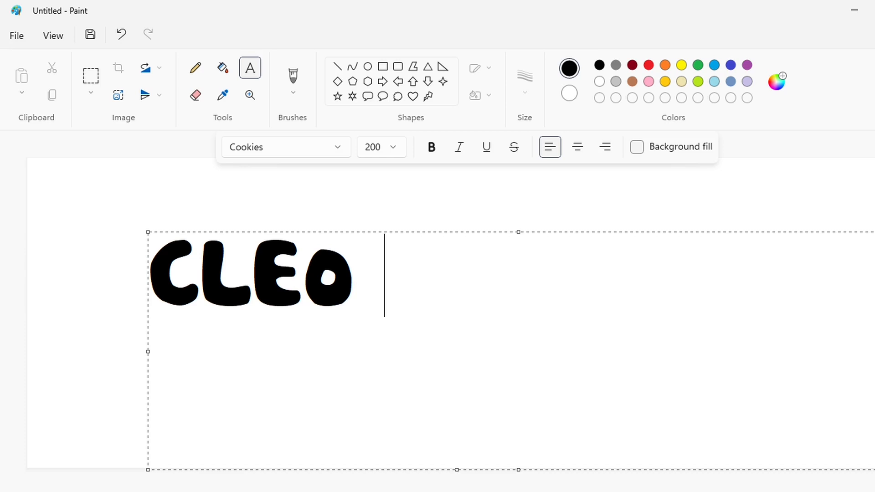
Step: Try adding "&" after "CLEO" and starting a second line with "C" at font size 150
{"action": "type", "text": "&"}
{"action": "key", "text": "Return"}
{"action": "type", "text": "C"}
{"action": "key", "text": "BackSpace"}
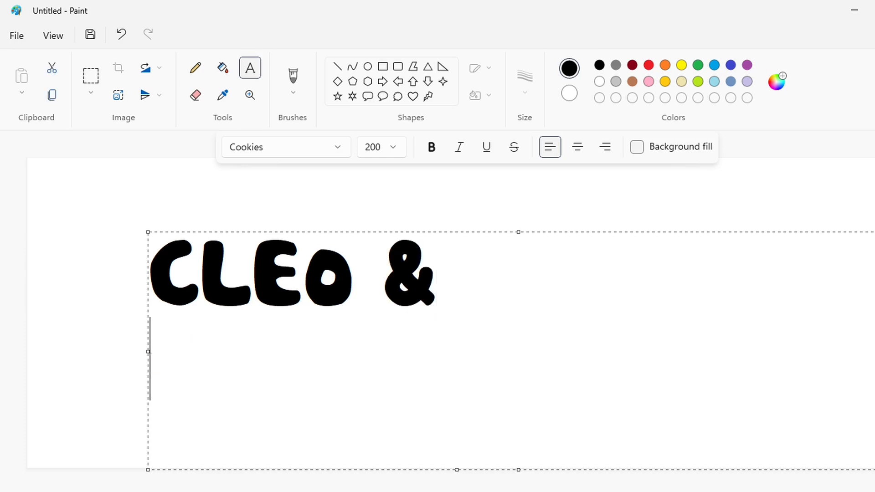
{"action": "left_click", "coordinate": [400, 149]}
{"action": "type", "text": "150"}
{"action": "key", "text": "Return"}
{"action": "type", "text": "C"}
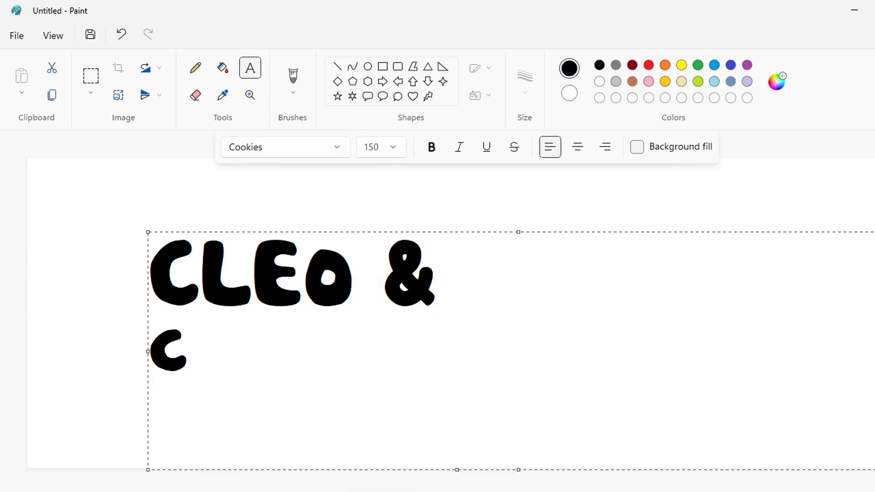
Step: Clear all text from the text box and enter "C" at font size 250
{"action": "key", "text": "BackSpace"}
{"action": "key", "text": "BackSpace"}
{"action": "key", "text": "BackSpace"}
{"action": "key", "text": "BackSpace"}
{"action": "key", "text": "BackSpace"}
{"action": "key", "text": "BackSpace"}
{"action": "key", "text": "BackSpace"}
{"action": "key", "text": "BackSpace"}
{"action": "left_click", "coordinate": [394, 151]}
{"action": "type", "text": "250"}
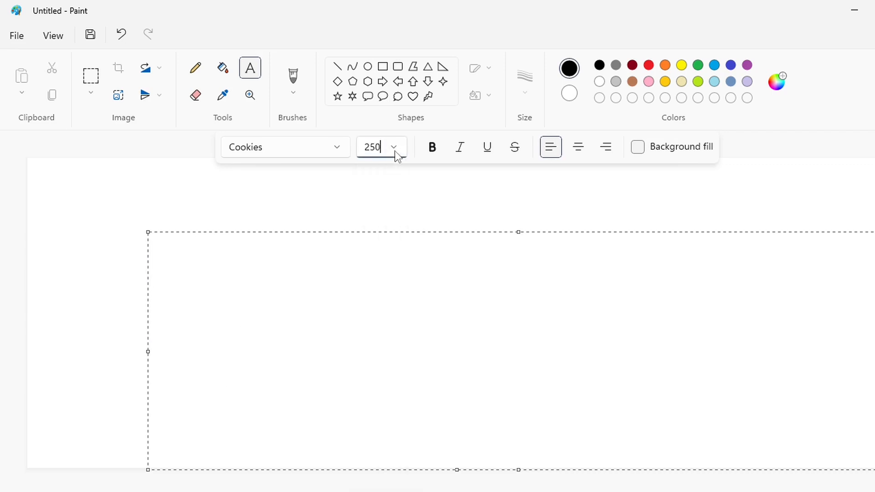
{"action": "key", "text": "Return"}
{"action": "type", "text": "C"}
Step: Extend the text box toward the canvas's upper-left corner and add "l" at font size 300 after the "C"
{"action": "left_click", "coordinate": [398, 153]}
{"action": "type", "text": "300"}
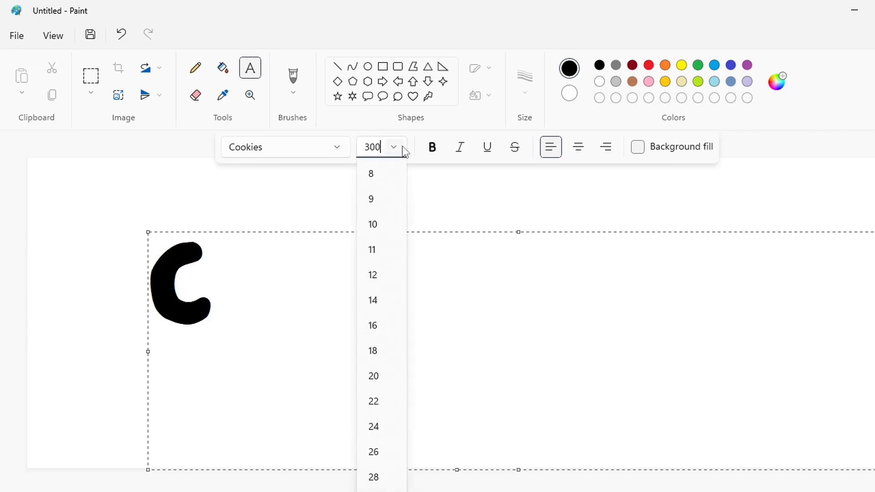
{"action": "key", "text": "Return"}
{"action": "left_click_drag", "start_coordinate": [148, 232], "coordinate": [118, 183]}
{"action": "type", "text": "L"}
{"action": "key", "text": "BackSpace"}
{"action": "type", "text": "l"}
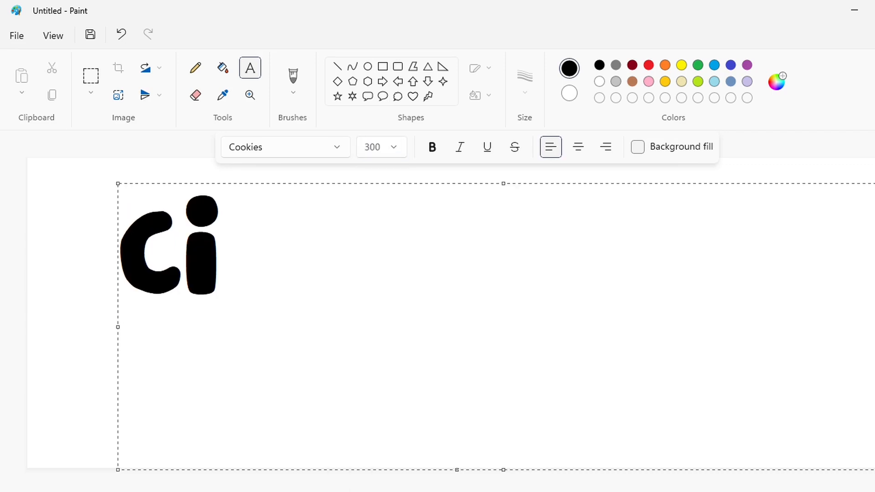
{"action": "left_click", "coordinate": [394, 148]}
{"action": "type", "text": "250"}
{"action": "key", "text": "Return"}
{"action": "type", "text": "E"}
{"action": "key", "text": "BackSpace"}
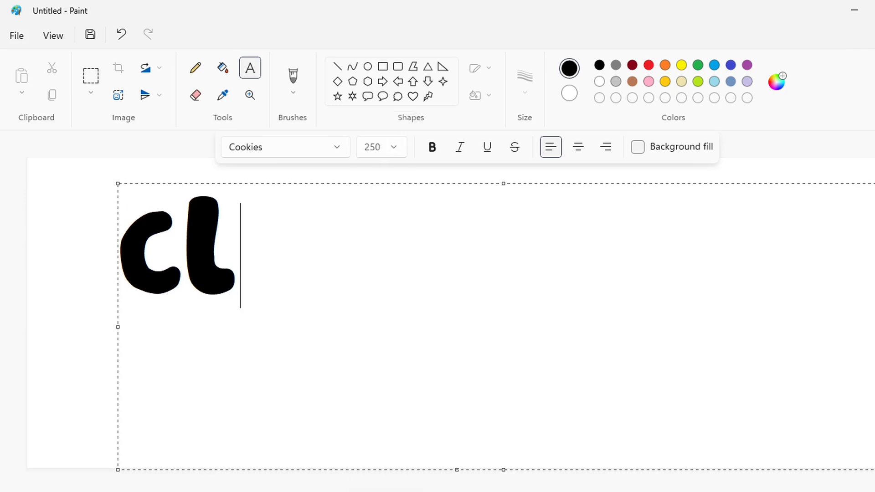
Step: Continue the word with "E" at font size 220 and "o" at font size 200
{"action": "left_click", "coordinate": [397, 152]}
{"action": "type", "text": "220"}
{"action": "key", "text": "Return"}
{"action": "type", "text": "E"}
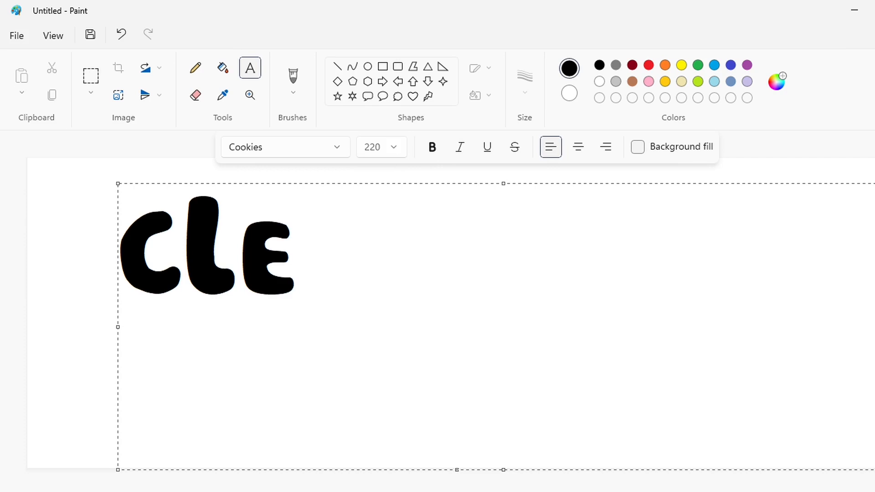
{"action": "type", "text": "o"}
{"action": "left_click", "coordinate": [394, 148]}
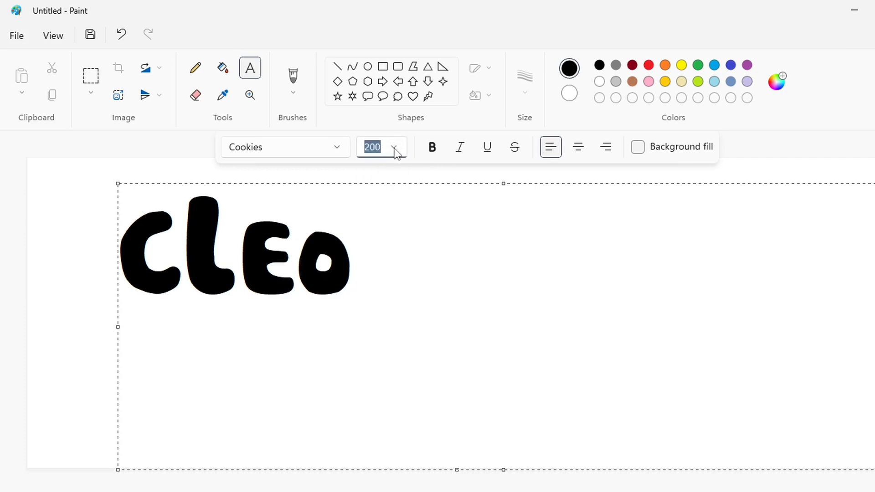
Step: Add "&" after the word and set its font size to 180
{"action": "type", "text": "&"}
{"action": "left_click_drag", "start_coordinate": [474, 373], "coordinate": [407, 307]}
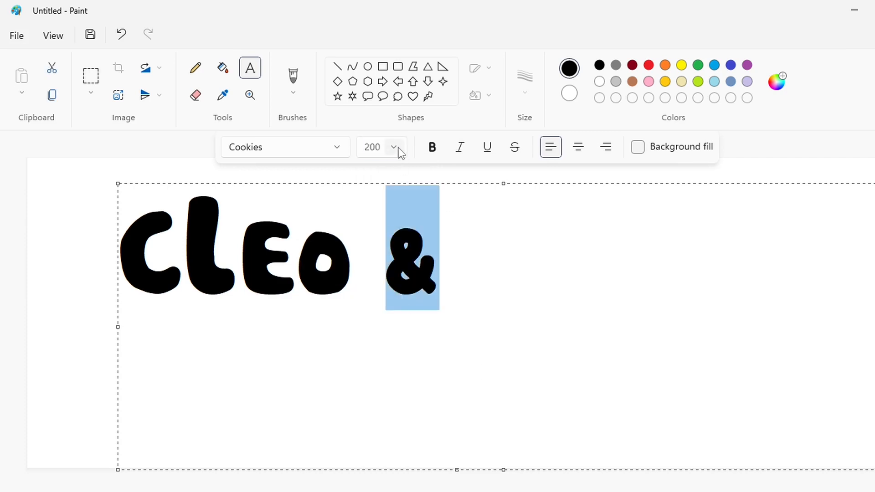
{"action": "left_click", "coordinate": [397, 148]}
{"action": "type", "text": "150"}
{"action": "key", "text": "Return"}
{"action": "type", "text": "180"}
{"action": "key", "text": "Return"}
{"action": "left_click", "coordinate": [488, 276]}
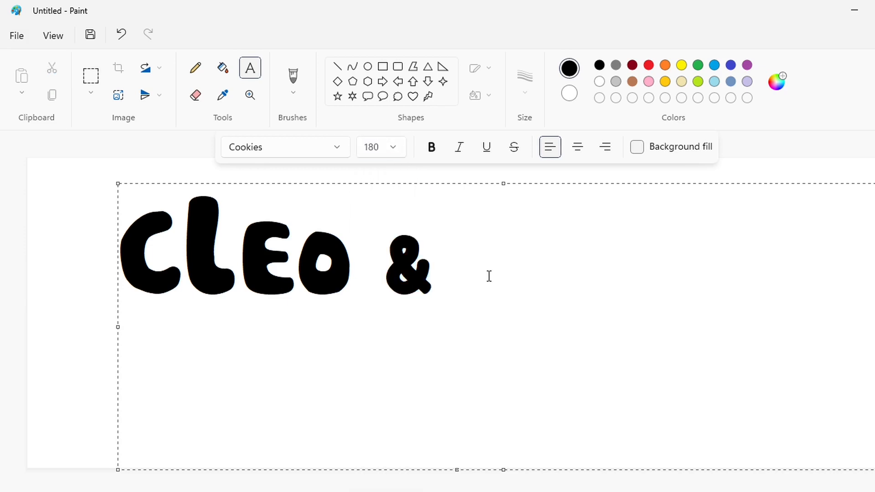
Step: Enter "cuquiu" as the second line and place the text on the canvas
{"action": "type", "text": "cuq"}
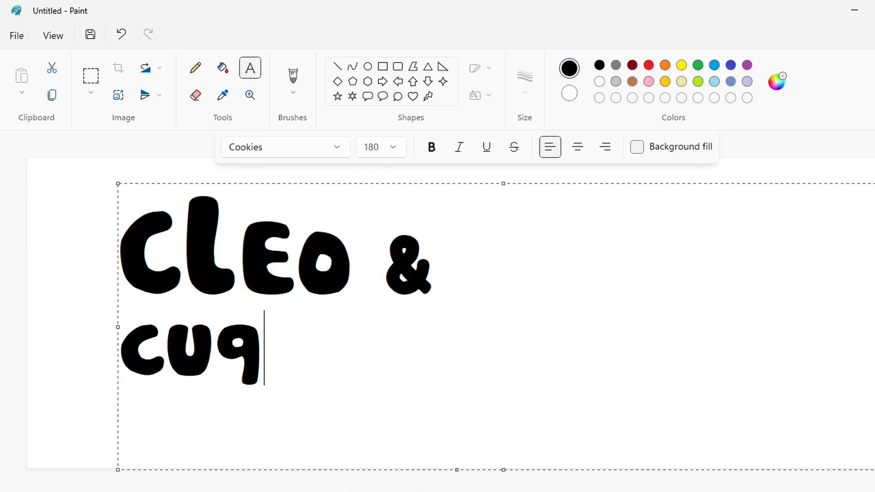
{"action": "type", "text": "uin"}
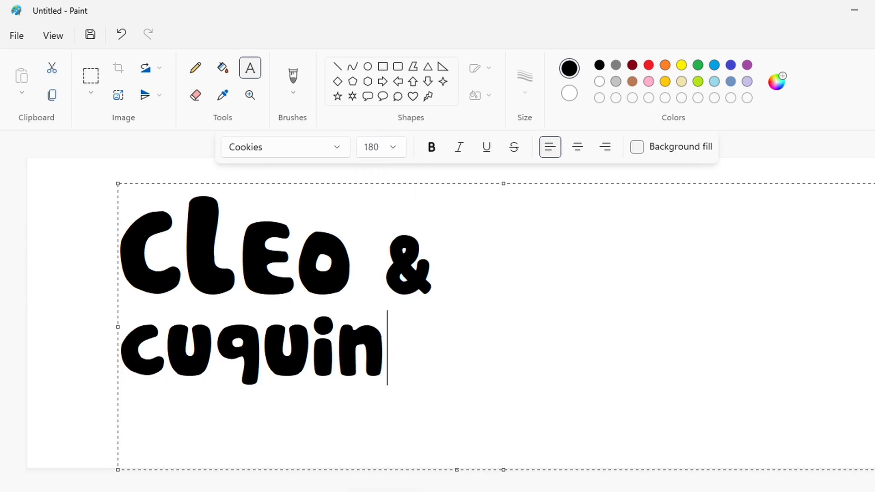
{"action": "key", "text": "BackSpace"}
{"action": "type", "text": "u"}
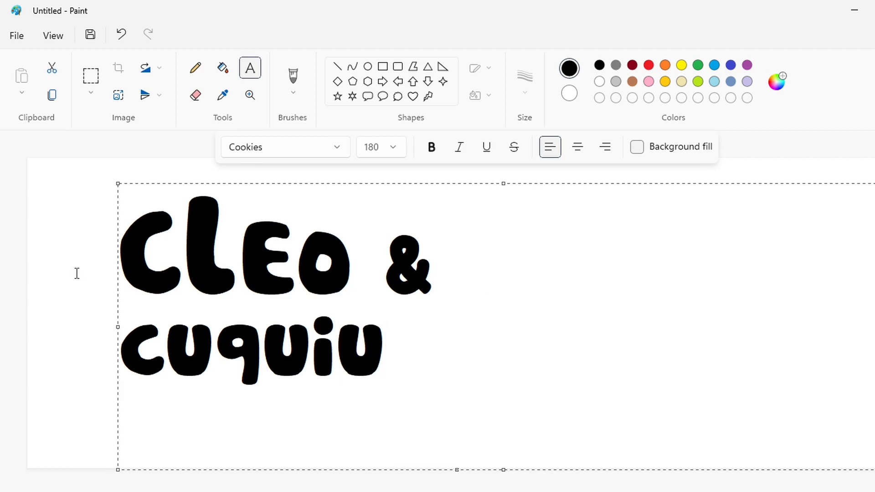
{"action": "left_click", "coordinate": [82, 234]}
Step: Copy the "l" of the first word and erase the original with a white fill and a white rectangle
{"action": "scroll", "coordinate": [578, 421], "scroll_direction": "up", "scroll_amount": 1}
{"action": "left_click", "coordinate": [91, 76]}
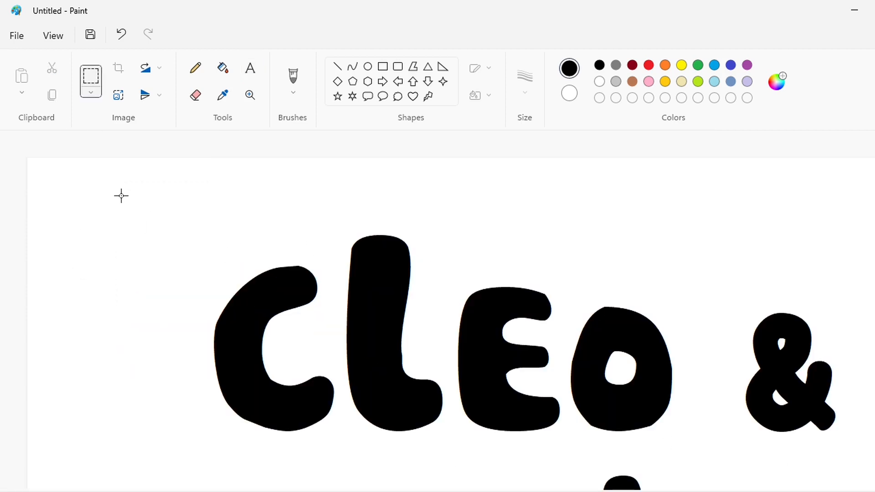
{"action": "left_click_drag", "start_coordinate": [333, 199], "coordinate": [454, 470]}
{"action": "key", "text": "ctrl+c"}
{"action": "left_click", "coordinate": [599, 406]}
{"action": "left_click", "coordinate": [222, 68]}
{"action": "left_click", "coordinate": [599, 82]}
{"action": "left_click", "coordinate": [397, 302]}
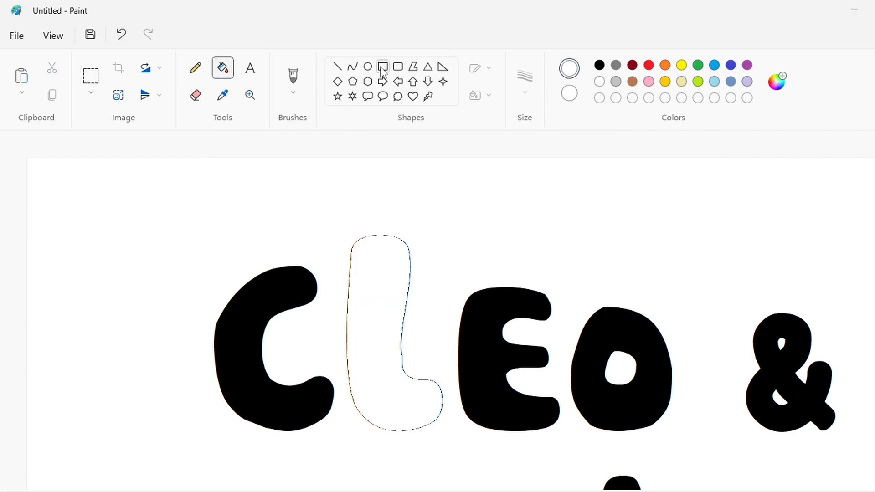
{"action": "left_click", "coordinate": [382, 67]}
{"action": "left_click_drag", "start_coordinate": [334, 211], "coordinate": [447, 453]}
Step: Try pasting the copied "l" slightly lower in the gap between "C" and "E"
{"action": "key", "text": "ctrl+v"}
{"action": "left_click", "coordinate": [91, 92]}
{"action": "left_click", "coordinate": [91, 203]}
{"action": "left_click_drag", "start_coordinate": [77, 252], "coordinate": [382, 312]}
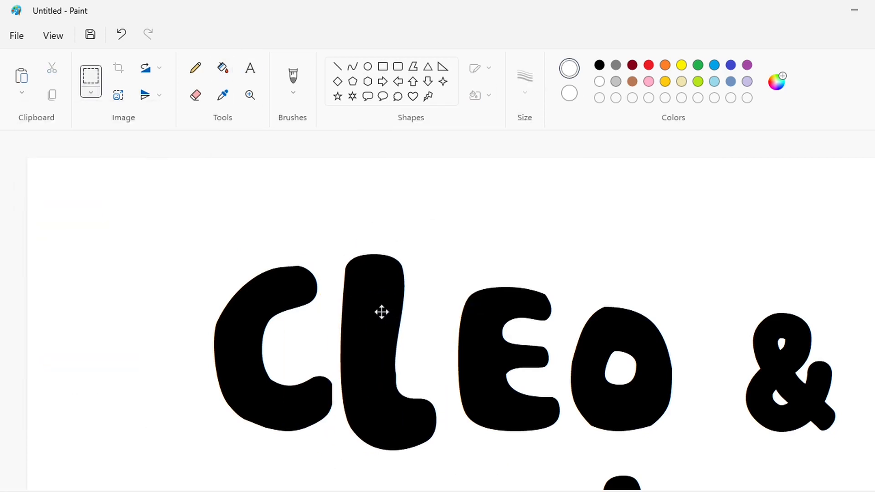
{"action": "key", "text": "ctrl+z"}
Step: Insert a new text box in the gap after "C" and enter "l" at font size 320
{"action": "left_click", "coordinate": [250, 68]}
{"action": "left_click_drag", "start_coordinate": [362, 283], "coordinate": [320, 191]}
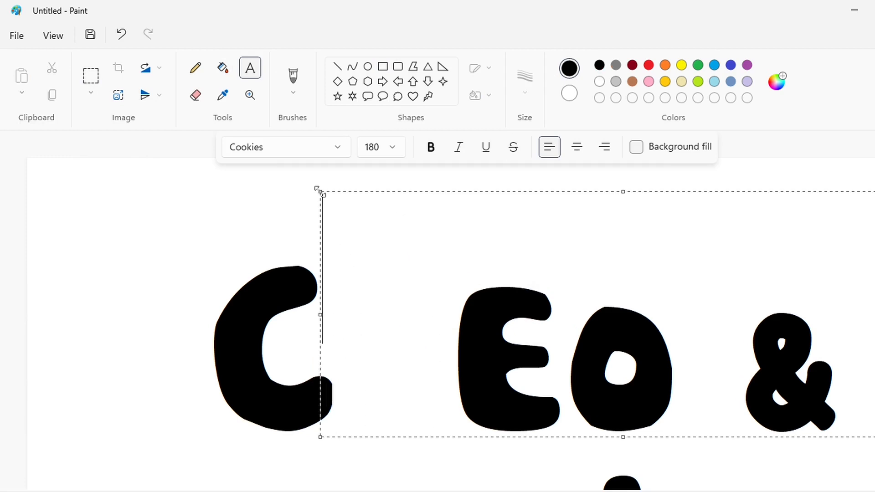
{"action": "left_click", "coordinate": [393, 148]}
{"action": "type", "text": "320"}
{"action": "key", "text": "Return"}
{"action": "left_click", "coordinate": [437, 228]}
{"action": "type", "text": "j"}
{"action": "key", "text": "BackSpace"}
{"action": "type", "text": "l"}
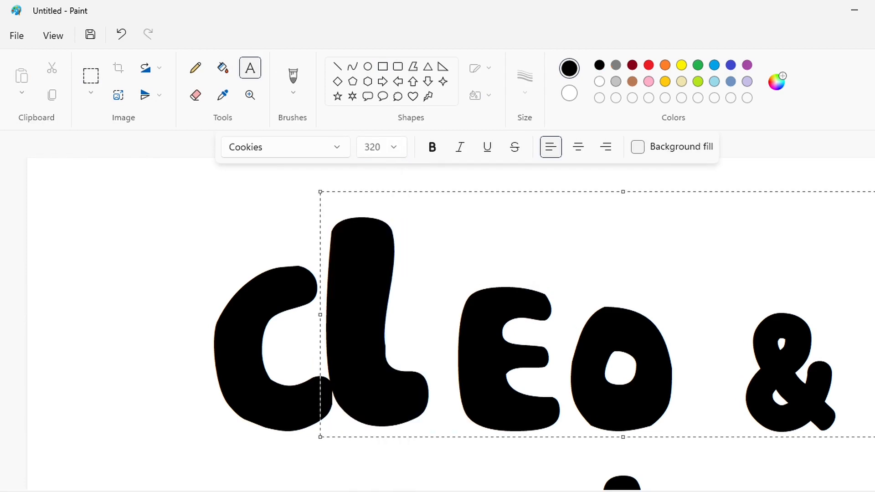
Step: Retype the "l" and reposition its text box so the letter sits lower between "C" and "E"
{"action": "key", "text": "BackSpace"}
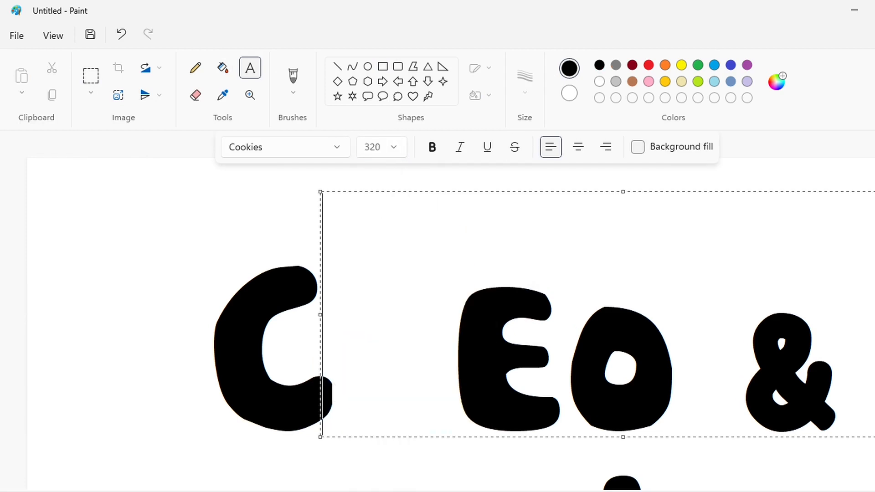
{"action": "type", "text": "7"}
{"action": "key", "text": "BackSpace"}
{"action": "left_click_drag", "start_coordinate": [322, 441], "coordinate": [299, 487]}
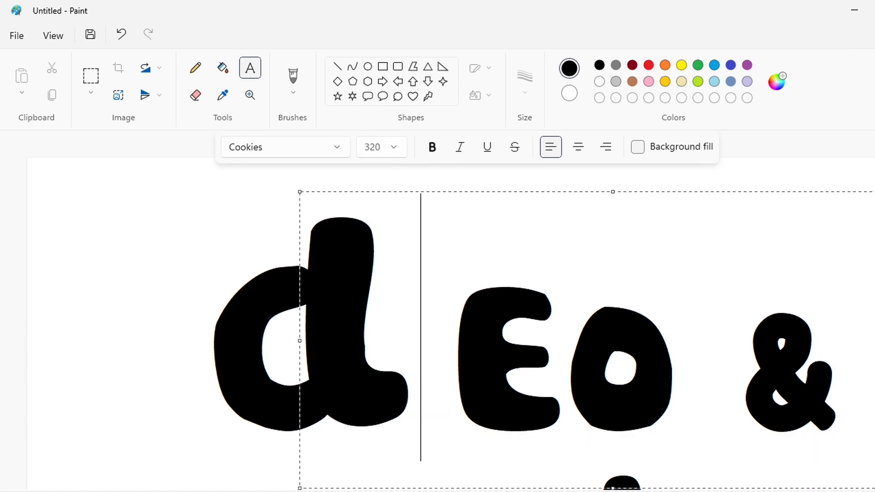
{"action": "left_click_drag", "start_coordinate": [300, 191], "coordinate": [341, 211]}
{"action": "left_click", "coordinate": [244, 219]}
Step: Copy the "E" of the first word and erase the original with white
{"action": "scroll", "coordinate": [245, 218], "scroll_direction": "right", "scroll_amount": 1}
{"action": "scroll", "coordinate": [281, 184], "scroll_direction": "right", "scroll_amount": 2}
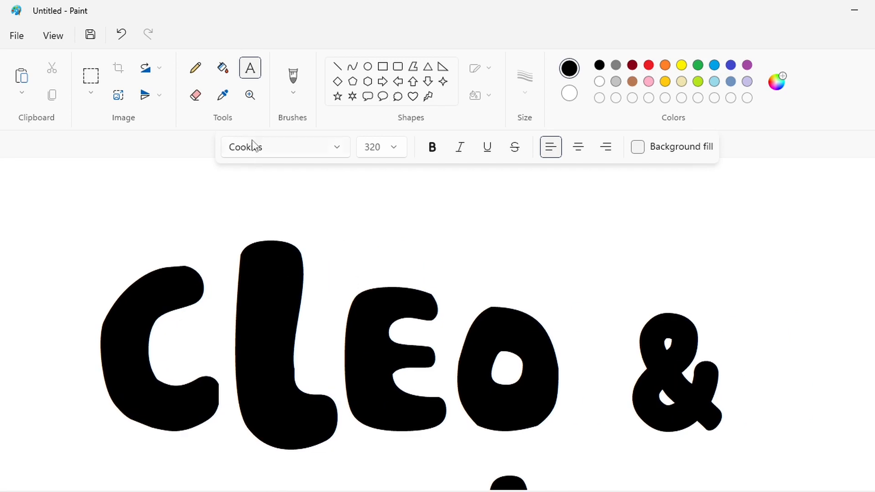
{"action": "left_click", "coordinate": [94, 77]}
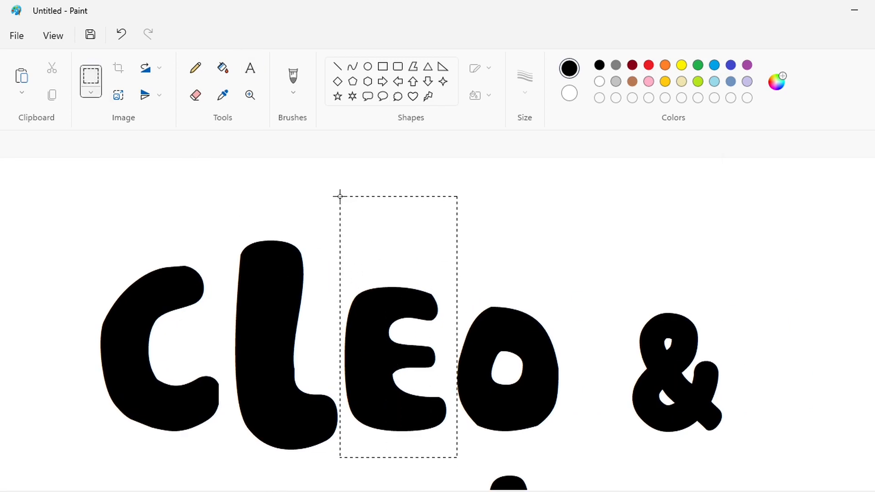
{"action": "left_click_drag", "start_coordinate": [340, 197], "coordinate": [340, 197]}
{"action": "left_click", "coordinate": [253, 75]}
{"action": "left_click", "coordinate": [412, 306]}
{"action": "left_click", "coordinate": [382, 67]}
{"action": "left_click_drag", "start_coordinate": [332, 269], "coordinate": [441, 361]}
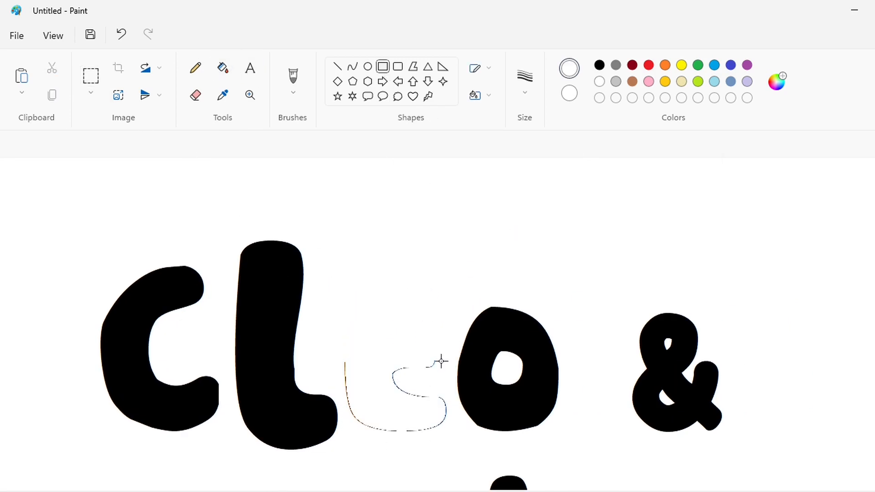
{"action": "left_click_drag", "start_coordinate": [412, 436], "coordinate": [449, 439]}
Step: Paste the copied "E" slightly higher and closer to the "l"
{"action": "key", "text": "ctrl+v"}
{"action": "mouse_move", "coordinate": [88, 322]}
{"action": "left_mouse_down"}
{"action": "mouse_move", "coordinate": [368, 346]}
{"action": "mouse_move", "coordinate": [388, 338]}
{"action": "left_mouse_up"}
{"action": "left_click", "coordinate": [640, 340]}
Step: Copy the "o", cover the original with a white rectangle, and paste the copy slightly higher and closer to the "E"
{"action": "left_click_drag", "start_coordinate": [450, 278], "coordinate": [592, 449]}
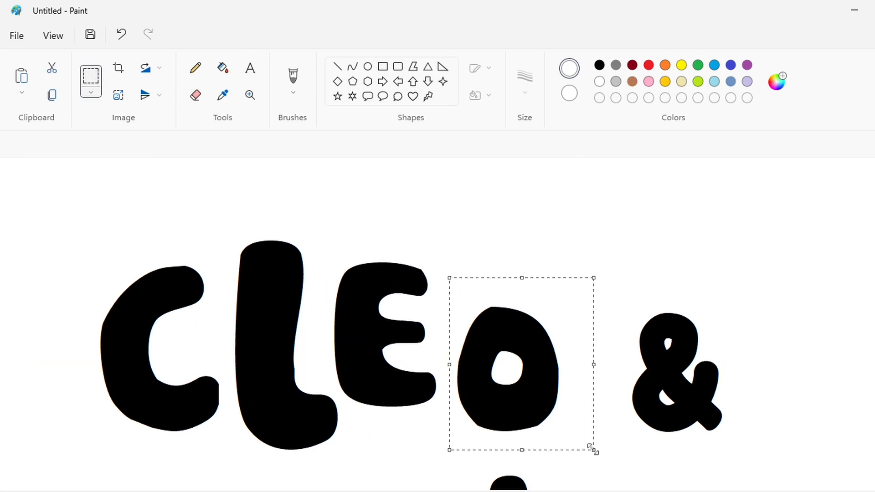
{"action": "key", "text": "ctrl+c"}
{"action": "left_click", "coordinate": [382, 67]}
{"action": "left_click_drag", "start_coordinate": [451, 285], "coordinate": [574, 429]}
{"action": "key", "text": "ctrl+v"}
{"action": "mouse_move", "coordinate": [167, 274]}
{"action": "left_mouse_down"}
{"action": "mouse_move", "coordinate": [215, 296]}
{"action": "mouse_move", "coordinate": [502, 357]}
{"action": "left_mouse_up"}
{"action": "left_click", "coordinate": [666, 398]}
Step: Cover the "&" with a white rectangle and start an empty text box in black in its place
{"action": "left_click", "coordinate": [383, 67]}
{"action": "mouse_move", "coordinate": [584, 300]}
{"action": "left_mouse_down"}
{"action": "mouse_move", "coordinate": [632, 351]}
{"action": "mouse_move", "coordinate": [811, 441]}
{"action": "left_mouse_up"}
{"action": "left_click", "coordinate": [249, 68]}
{"action": "left_click", "coordinate": [599, 65]}
{"action": "left_click", "coordinate": [600, 322]}
{"action": "type", "text": "107"}
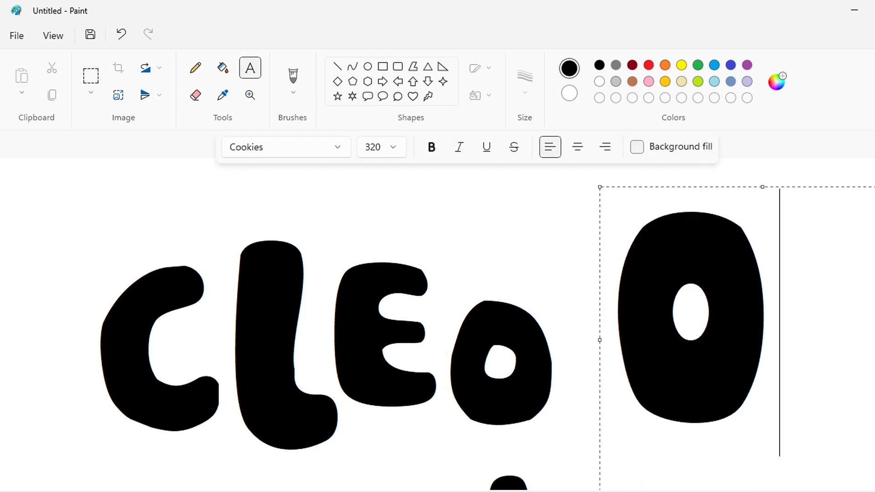
{"action": "key", "text": "BackSpace"}
{"action": "key", "text": "BackSpace"}
{"action": "key", "text": "BackSpace"}
Step: Enter "&" at font size 170 and reposition the text box lower beside the "o"
{"action": "left_click", "coordinate": [391, 152]}
{"action": "type", "text": "170"}
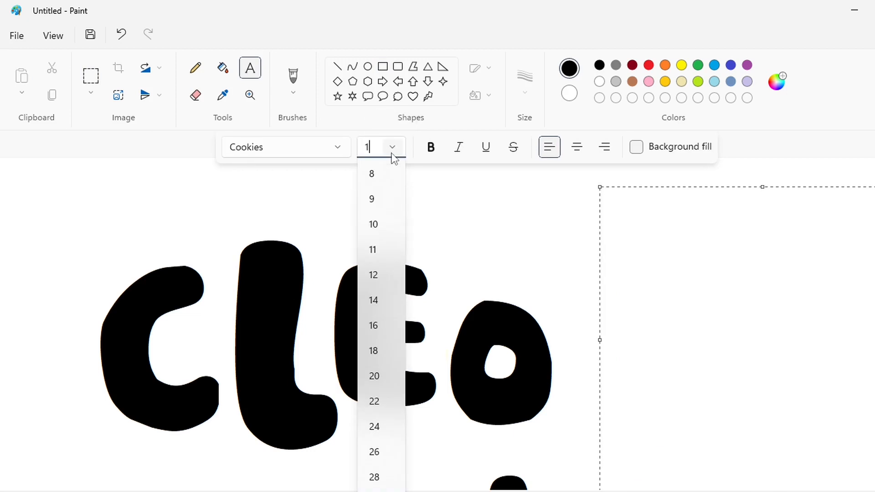
{"action": "left_click", "coordinate": [677, 264]}
{"action": "type", "text": "&"}
{"action": "left_click_drag", "start_coordinate": [600, 187], "coordinate": [589, 298]}
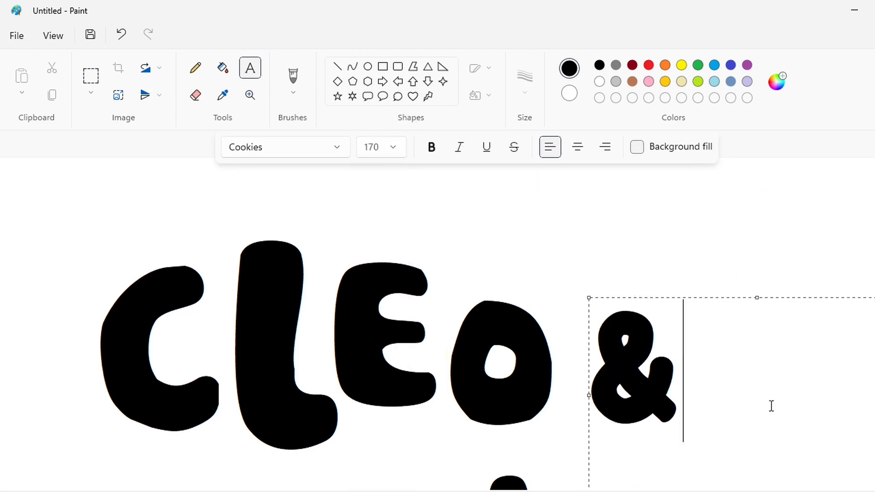
Step: Try the "&" at font size 160
{"action": "left_click_drag", "start_coordinate": [771, 406], "coordinate": [592, 373]}
{"action": "left_click", "coordinate": [395, 146]}
{"action": "type", "text": "160"}
{"action": "left_click", "coordinate": [674, 426]}
{"action": "left_click", "coordinate": [754, 398]}
Step: Set the "&" to font size 150 and shift its text box down and closer to the "o"
{"action": "left_click_drag", "start_coordinate": [774, 369], "coordinate": [592, 374]}
{"action": "left_click", "coordinate": [393, 149]}
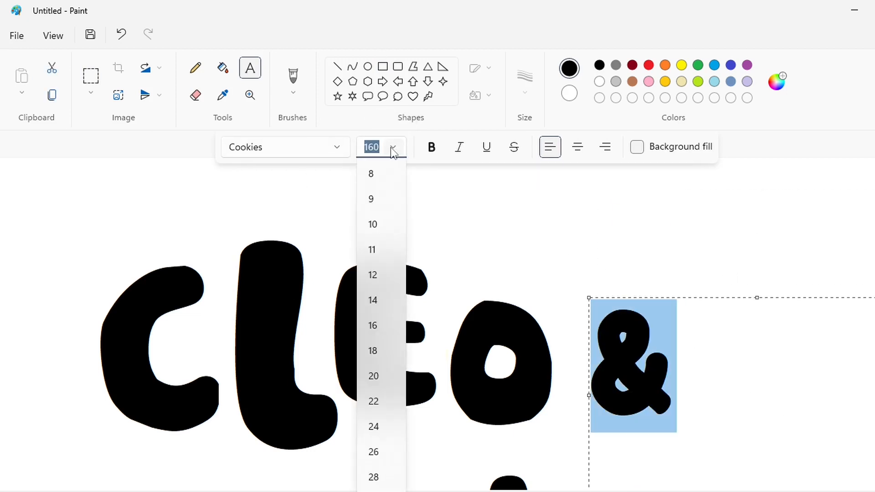
{"action": "type", "text": "150"}
{"action": "left_click", "coordinate": [814, 369]}
{"action": "left_click", "coordinate": [814, 369]}
{"action": "left_click_drag", "start_coordinate": [589, 298], "coordinate": [565, 322]}
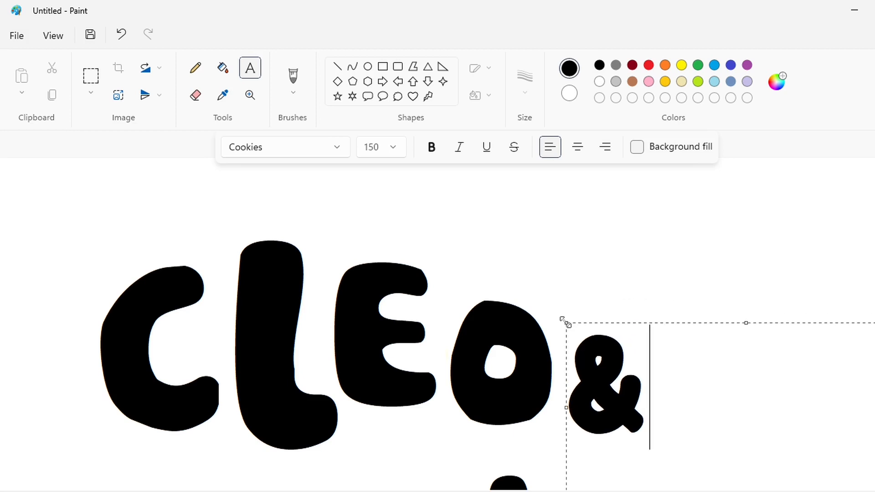
Step: Lower the first "u" of the second word slightly by copying it, covering the original in white, and pasting the copy
{"action": "scroll", "coordinate": [610, 410], "scroll_direction": "down", "scroll_amount": 3}
{"action": "left_click", "coordinate": [96, 79]}
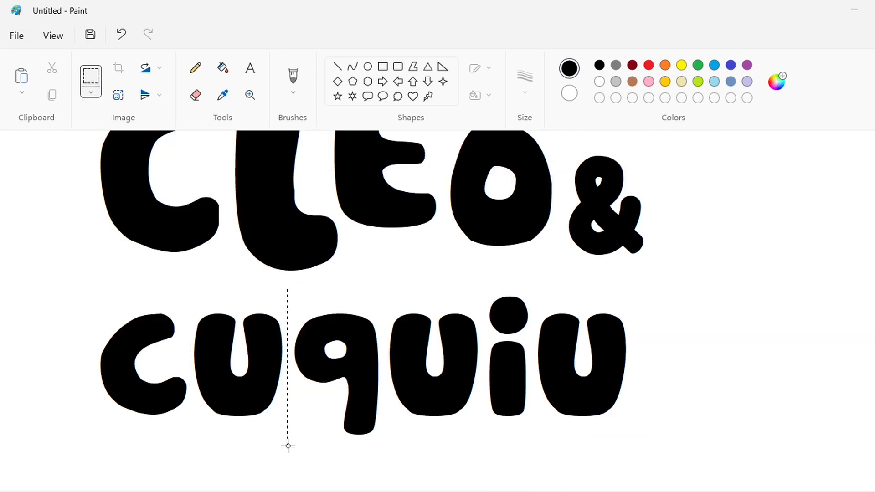
{"action": "left_click_drag", "start_coordinate": [288, 446], "coordinate": [287, 445]}
{"action": "left_click", "coordinate": [383, 68]}
{"action": "left_click", "coordinate": [599, 81]}
{"action": "left_click_drag", "start_coordinate": [190, 295], "coordinate": [270, 433]}
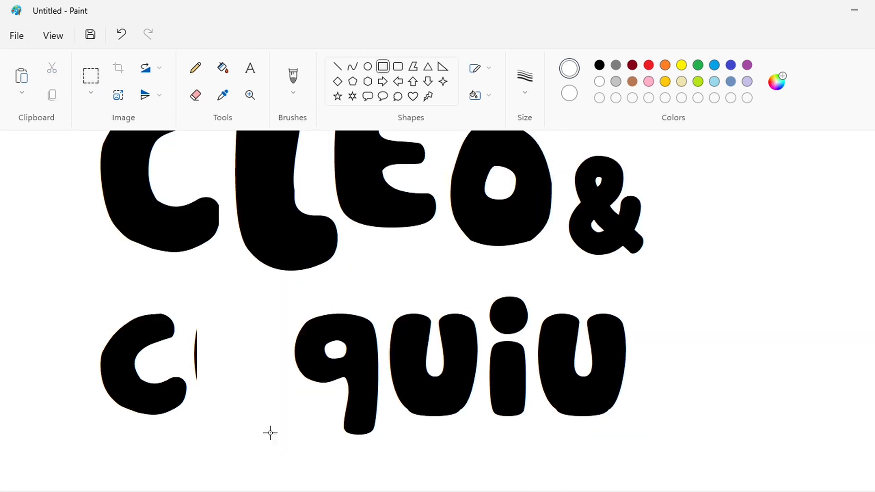
{"action": "key", "text": "ctrl+v"}
{"action": "left_click_drag", "start_coordinate": [73, 234], "coordinate": [232, 374]}
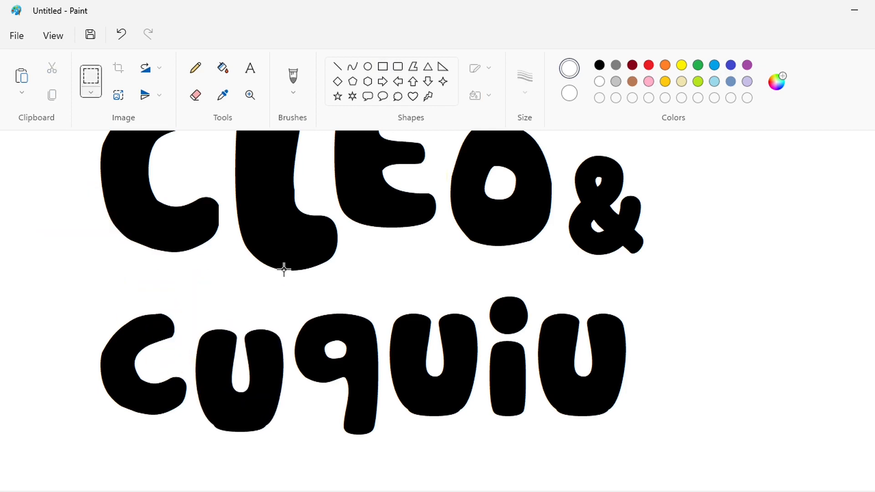
Step: Cut the "q" of the second word and paste it back slightly lower beside the first "u"
{"action": "left_click_drag", "start_coordinate": [328, 379], "coordinate": [369, 438]}
{"action": "left_click_drag", "start_coordinate": [284, 298], "coordinate": [305, 348]}
{"action": "left_click_drag", "start_coordinate": [384, 465], "coordinate": [384, 466]}
{"action": "key", "text": "ctrl+x"}
{"action": "key", "text": "ctrl+v"}
{"action": "left_click_drag", "start_coordinate": [67, 225], "coordinate": [327, 395]}
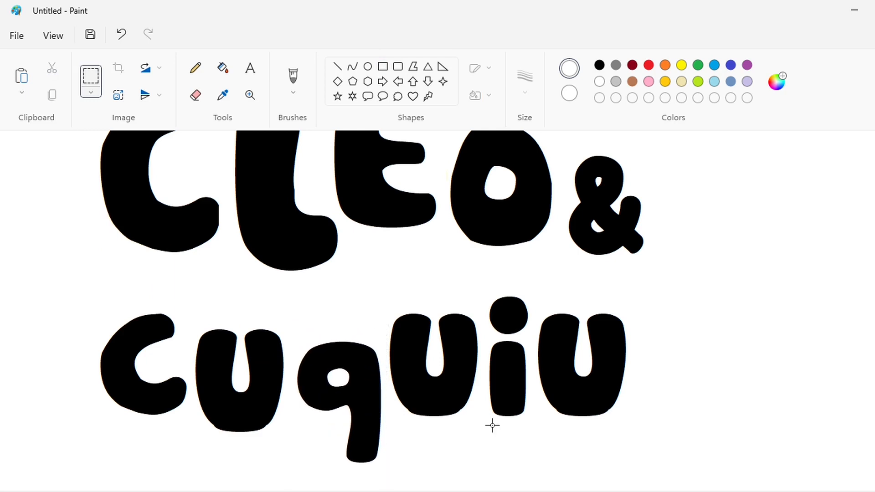
Step: Select the trailing "uiu" of the second word and cover those letters with a white rectangle
{"action": "left_click_drag", "start_coordinate": [389, 286], "coordinate": [425, 375]}
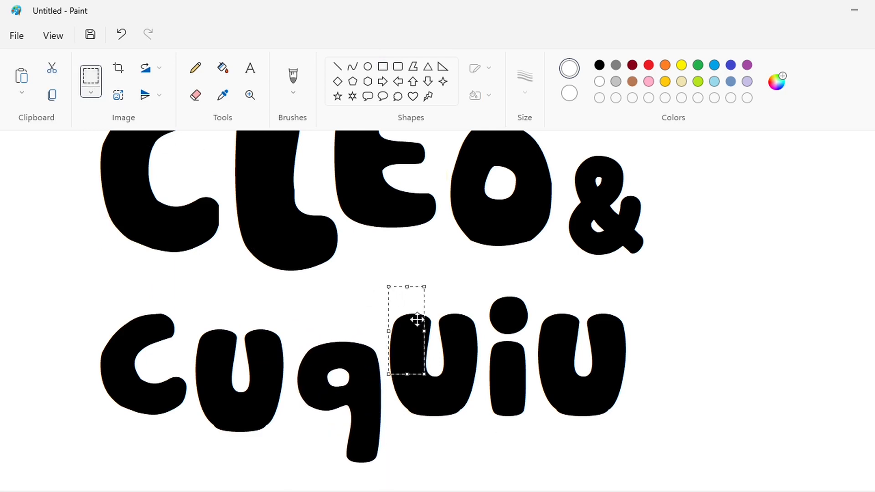
{"action": "left_click_drag", "start_coordinate": [389, 267], "coordinate": [666, 475]}
{"action": "left_click", "coordinate": [382, 66]}
{"action": "left_click_drag", "start_coordinate": [385, 287], "coordinate": [717, 459]}
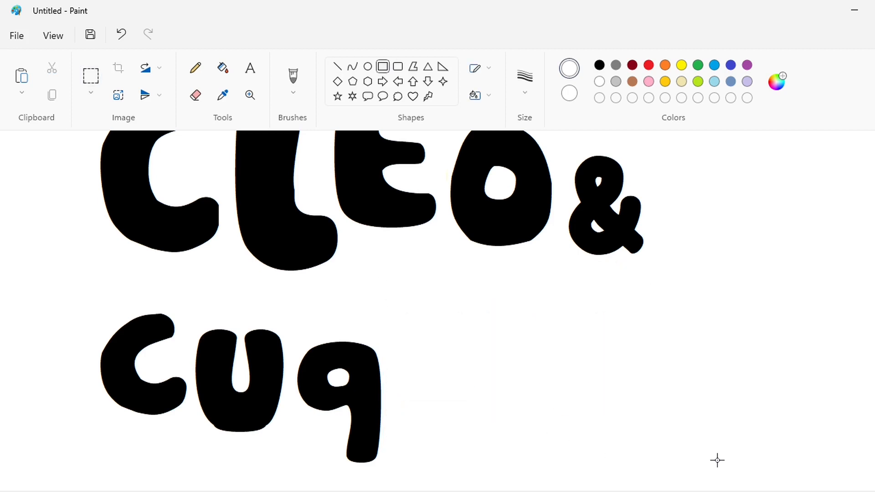
Step: Paste the copied "uiu" on empty canvas and place a copy of its first "u" slightly raised after the "q"
{"action": "key", "text": "ctrl+v"}
{"action": "left_click_drag", "start_coordinate": [91, 237], "coordinate": [738, 365]}
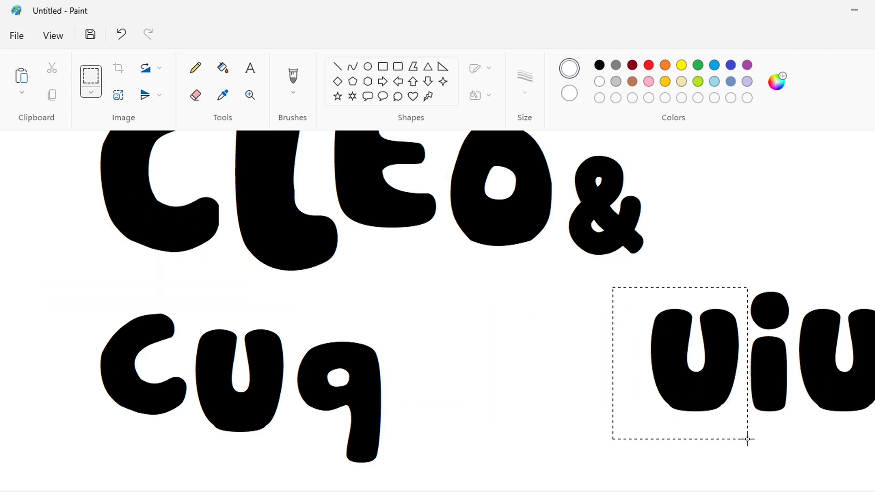
{"action": "left_click_drag", "start_coordinate": [747, 439], "coordinate": [748, 439]}
{"action": "key", "text": "ctrl+c"}
{"action": "key", "text": "ctrl+v"}
{"action": "left_click_drag", "start_coordinate": [63, 212], "coordinate": [414, 364]}
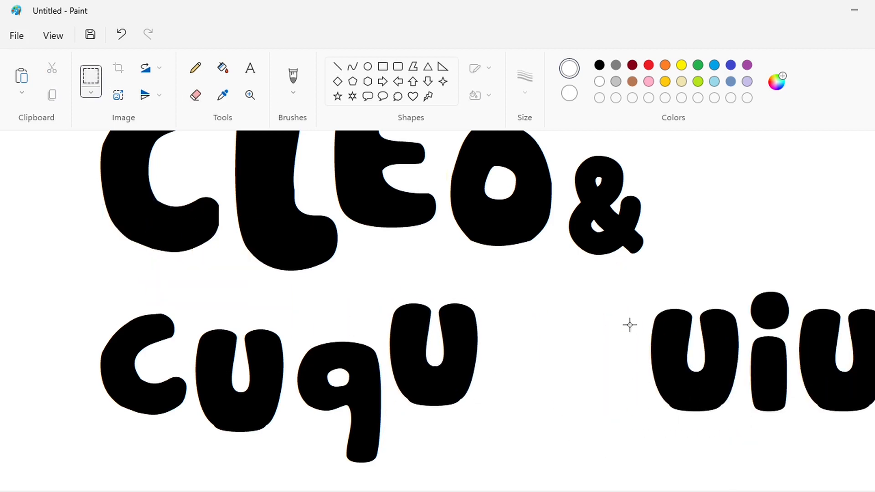
Step: Place a copy of the "i" after the second "u" and cover its dot with a white rectangle
{"action": "left_click_drag", "start_coordinate": [794, 457], "coordinate": [795, 458]}
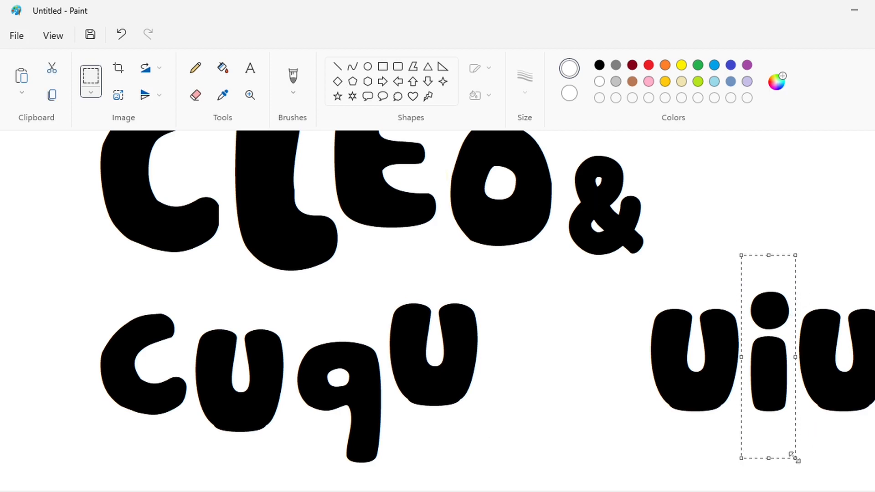
{"action": "left_click", "coordinate": [478, 363]}
{"action": "left_click", "coordinate": [382, 67]}
{"action": "mouse_move", "coordinate": [742, 291]}
{"action": "left_mouse_down"}
{"action": "mouse_move", "coordinate": [794, 305]}
{"action": "mouse_move", "coordinate": [793, 328]}
{"action": "left_mouse_up"}
{"action": "key", "text": "ctrl+v"}
{"action": "left_click_drag", "start_coordinate": [47, 215], "coordinate": [510, 319]}
{"action": "left_click", "coordinate": [589, 318]}
{"action": "left_click", "coordinate": [382, 66]}
{"action": "left_click_drag", "start_coordinate": [491, 276], "coordinate": [553, 317]}
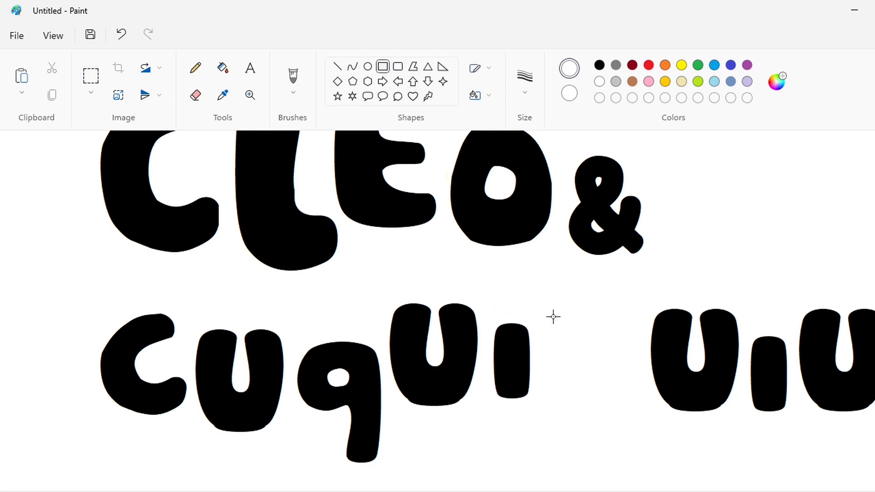
Step: Place an upside-down copy of the "u" after the "i" as the "n", and cover the leftover "uiu" in white
{"action": "left_click", "coordinate": [91, 76]}
{"action": "left_click_drag", "start_coordinate": [629, 287], "coordinate": [744, 442]}
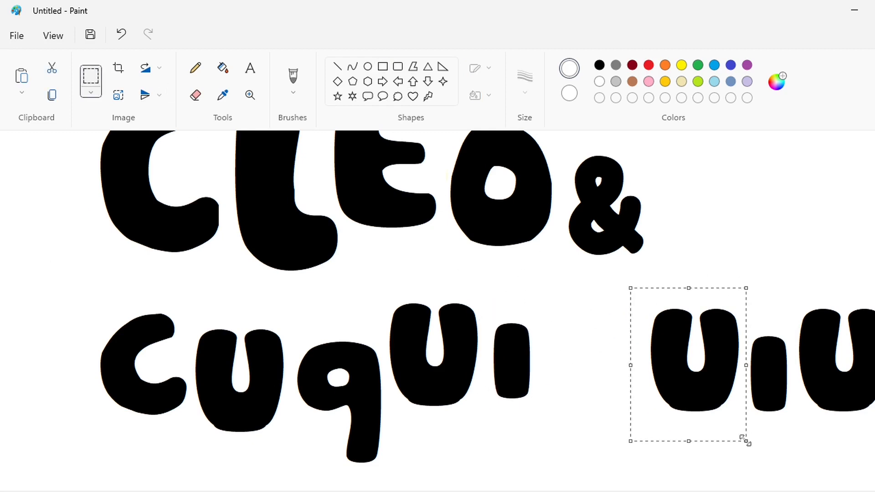
{"action": "key", "text": "ctrl+c"}
{"action": "key", "text": "ctrl+v"}
{"action": "left_click_drag", "start_coordinate": [96, 219], "coordinate": [606, 349]}
{"action": "left_click", "coordinate": [382, 67]}
{"action": "mouse_move", "coordinate": [646, 296]}
{"action": "left_mouse_down"}
{"action": "mouse_move", "coordinate": [785, 420]}
{"action": "mouse_move", "coordinate": [874, 424]}
{"action": "left_mouse_up"}
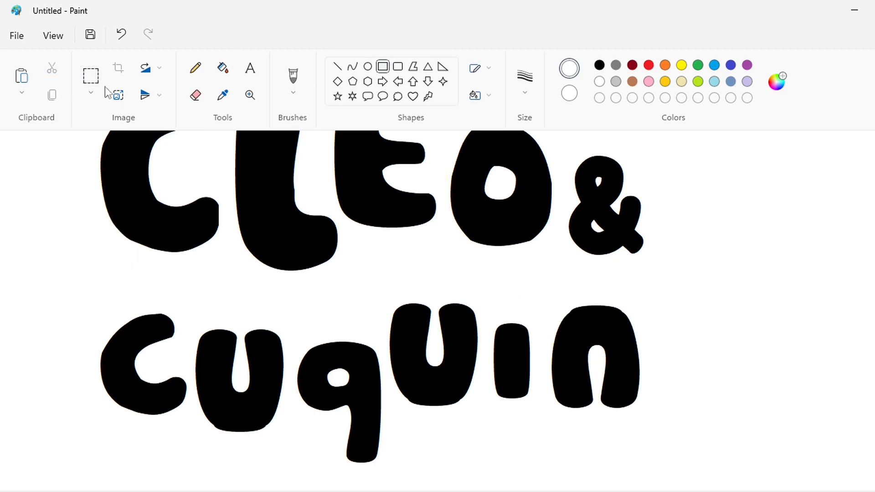
Step: Move the whole word "cuquin" up, close beneath "Cleo &", by copying it, covering the original in white, and pasting the copy
{"action": "left_click", "coordinate": [90, 76]}
{"action": "mouse_move", "coordinate": [30, 285]}
{"action": "left_mouse_down"}
{"action": "mouse_move", "coordinate": [484, 434]}
{"action": "mouse_move", "coordinate": [709, 484]}
{"action": "left_mouse_up"}
{"action": "key", "text": "ctrl+c"}
{"action": "left_click", "coordinate": [383, 66]}
{"action": "mouse_move", "coordinate": [98, 285]}
{"action": "left_mouse_down"}
{"action": "mouse_move", "coordinate": [713, 455]}
{"action": "mouse_move", "coordinate": [777, 464]}
{"action": "left_mouse_up"}
{"action": "key", "text": "ctrl+v"}
{"action": "mouse_move", "coordinate": [418, 246]}
{"action": "left_mouse_down"}
{"action": "mouse_move", "coordinate": [411, 342]}
{"action": "mouse_move", "coordinate": [408, 324]}
{"action": "left_mouse_up"}
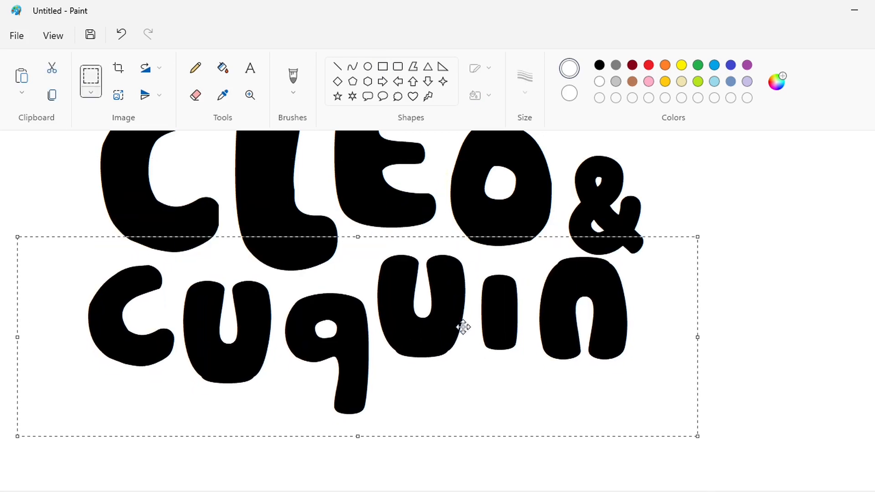
{"action": "left_click_drag", "start_coordinate": [475, 313], "coordinate": [477, 320]}
{"action": "left_click", "coordinate": [795, 369]}
Step: Erase the "Cleo &" lettering above "cuquin" with white rectangles, including the remaining tip of the "l"
{"action": "scroll", "coordinate": [796, 369], "scroll_direction": "up", "scroll_amount": 2}
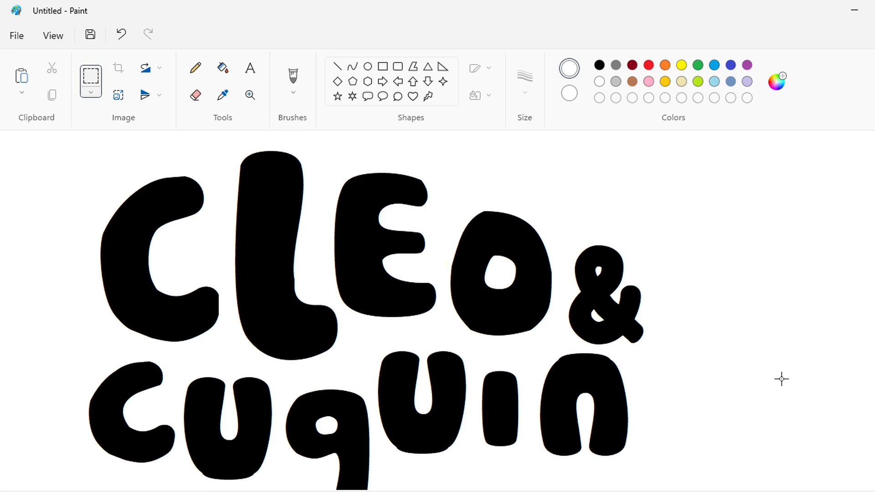
{"action": "scroll", "coordinate": [633, 362], "scroll_direction": "down", "scroll_amount": 1}
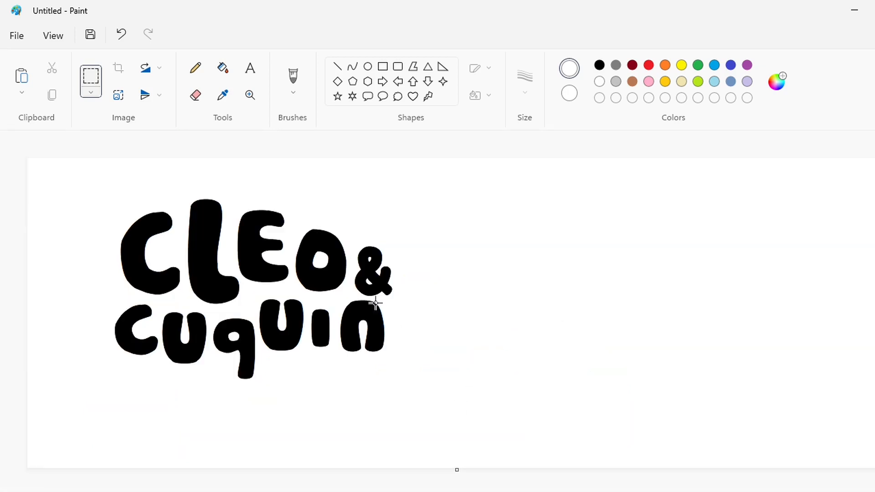
{"action": "left_click", "coordinate": [383, 66]}
{"action": "left_click_drag", "start_coordinate": [86, 184], "coordinate": [515, 297]}
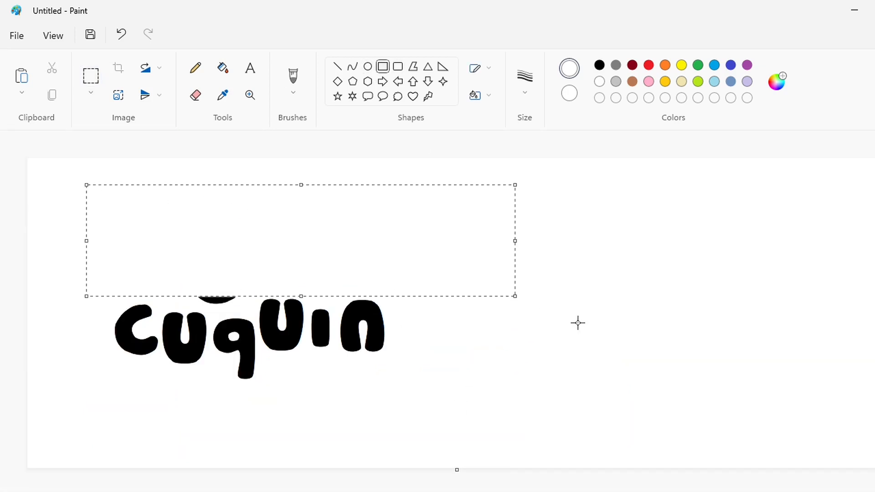
{"action": "left_click_drag", "start_coordinate": [186, 283], "coordinate": [238, 305]}
Step: Create a large black Cookies text box beside "cuquin" with font size 300
{"action": "left_click", "coordinate": [250, 68]}
{"action": "left_click", "coordinate": [599, 64]}
{"action": "left_click", "coordinate": [427, 323]}
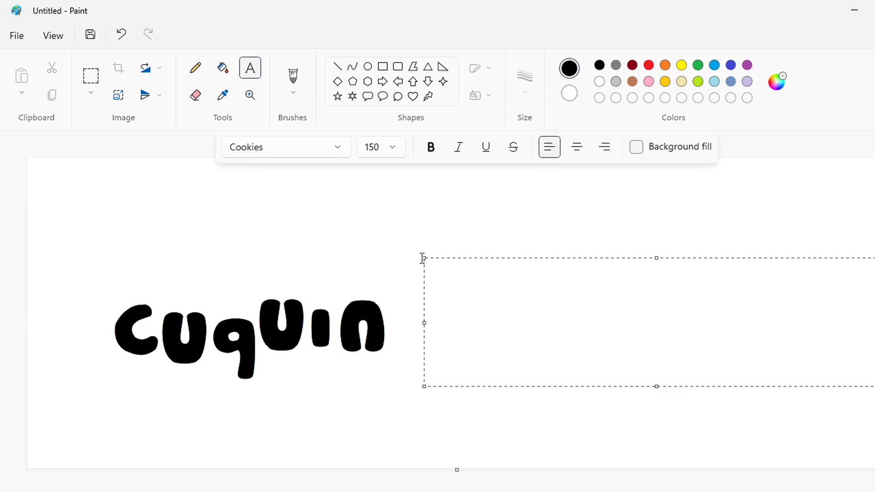
{"action": "left_click_drag", "start_coordinate": [423, 257], "coordinate": [393, 185]}
{"action": "left_click_drag", "start_coordinate": [392, 386], "coordinate": [377, 433]}
{"action": "left_click", "coordinate": [393, 148]}
{"action": "type", "text": "300"}
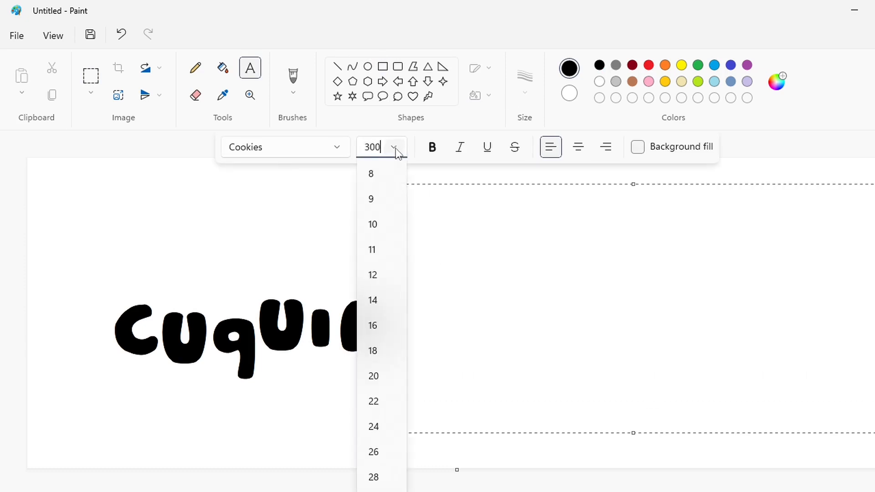
{"action": "key", "text": "Return"}
{"action": "left_click_drag", "start_coordinate": [377, 184], "coordinate": [466, 221]}
Step: Try a "C" at font size 350 in the new text box and enlarge the box to fit
{"action": "type", "text": "C"}
{"action": "key", "text": "ctrl+a"}
{"action": "left_click", "coordinate": [393, 147]}
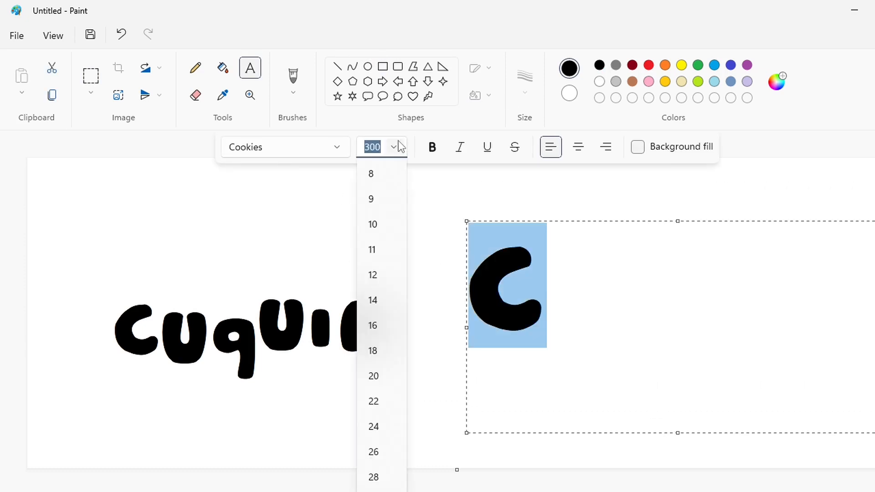
{"action": "type", "text": "350"}
{"action": "key", "text": "Return"}
{"action": "left_click_drag", "start_coordinate": [468, 435], "coordinate": [455, 457]}
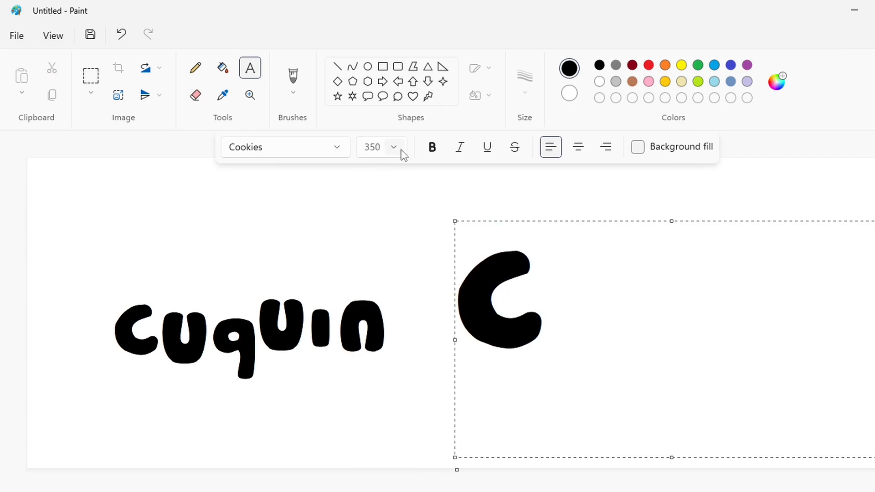
Step: Try an "l" at font size 500 beside the "C", retype the letters, and clear the text box
{"action": "left_click", "coordinate": [393, 146]}
{"action": "type", "text": "500"}
{"action": "key", "text": "Return"}
{"action": "type", "text": "l"}
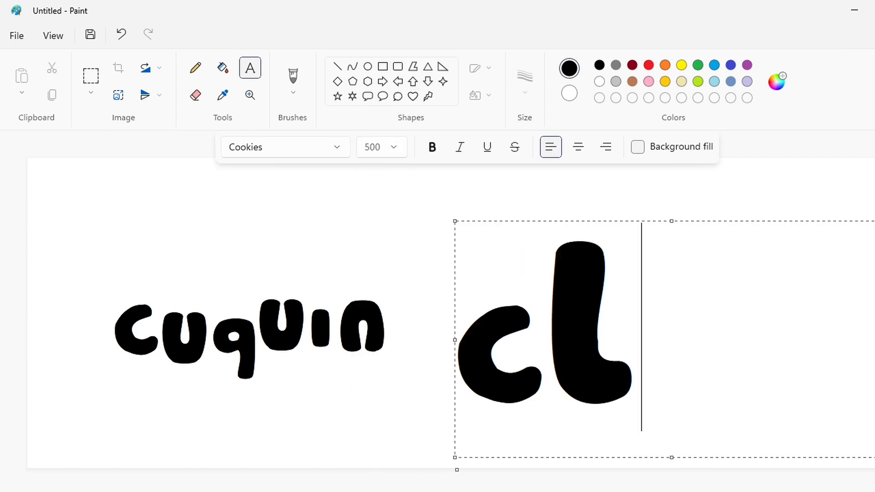
{"action": "key", "text": "BackSpace"}
{"action": "key", "text": "BackSpace"}
{"action": "type", "text": "Cl"}
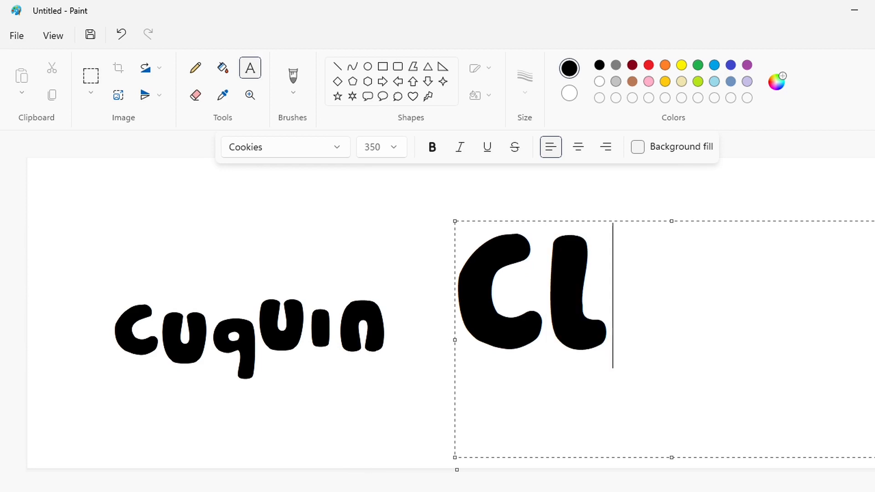
{"action": "key", "text": "BackSpace"}
{"action": "key", "text": "BackSpace"}
{"action": "type", "text": "C"}
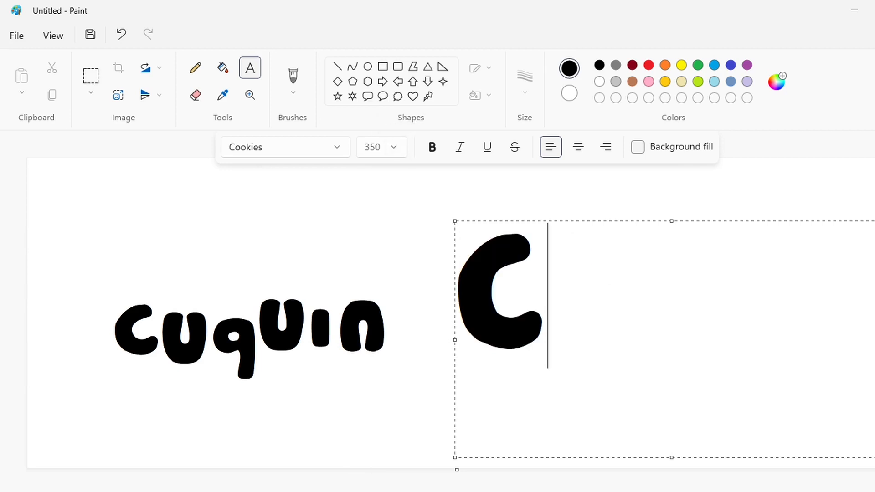
{"action": "key", "text": "BackSpace"}
Step: Enter a "C" at font size 300 in the emptied text box
{"action": "double_click", "coordinate": [398, 151]}
{"action": "type", "text": "300"}
{"action": "left_click", "coordinate": [570, 361]}
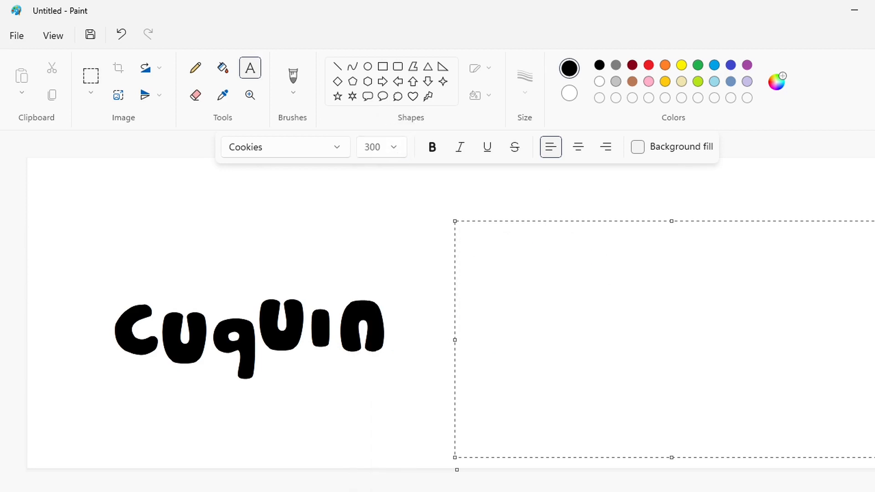
{"action": "type", "text": "C"}
Step: Try an "l" at font size 500 after the "C" and delete it
{"action": "left_click", "coordinate": [399, 147]}
{"action": "type", "text": "500"}
{"action": "key", "text": "Return"}
{"action": "left_click", "coordinate": [534, 286]}
{"action": "type", "text": "l"}
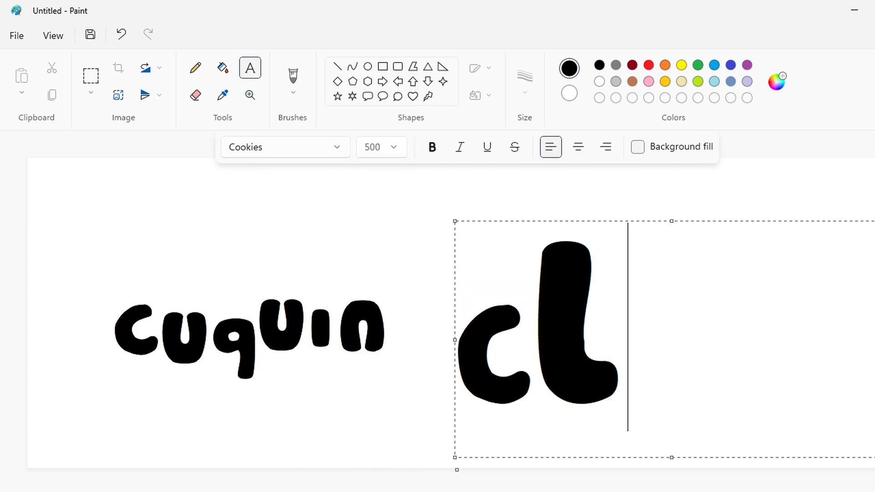
{"action": "key", "text": "BackSpace"}
Step: Add an "l" at font size 450 after the "C"
{"action": "left_click", "coordinate": [397, 147]}
{"action": "type", "text": "450"}
{"action": "key", "text": "Return"}
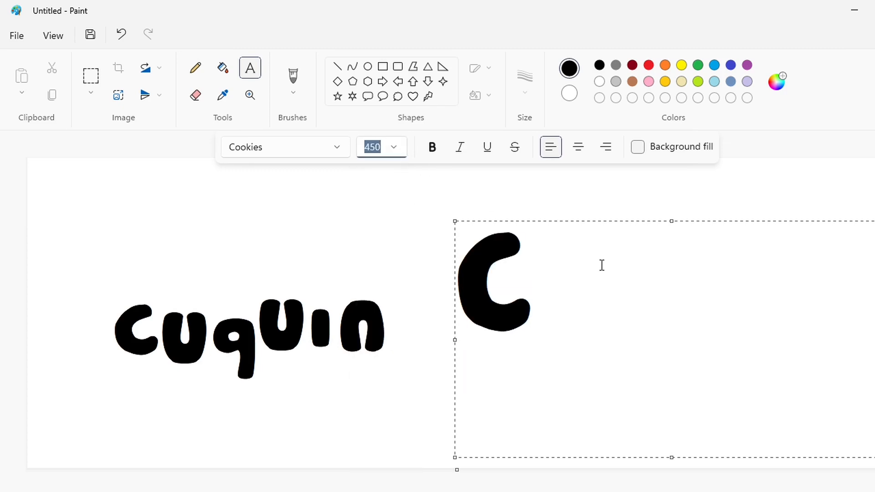
{"action": "left_click", "coordinate": [602, 266]}
{"action": "type", "text": "l"}
Step: Add an "E" at font size 250 after the "l"
{"action": "left_click", "coordinate": [398, 146]}
{"action": "type", "text": "250"}
{"action": "key", "text": "Return"}
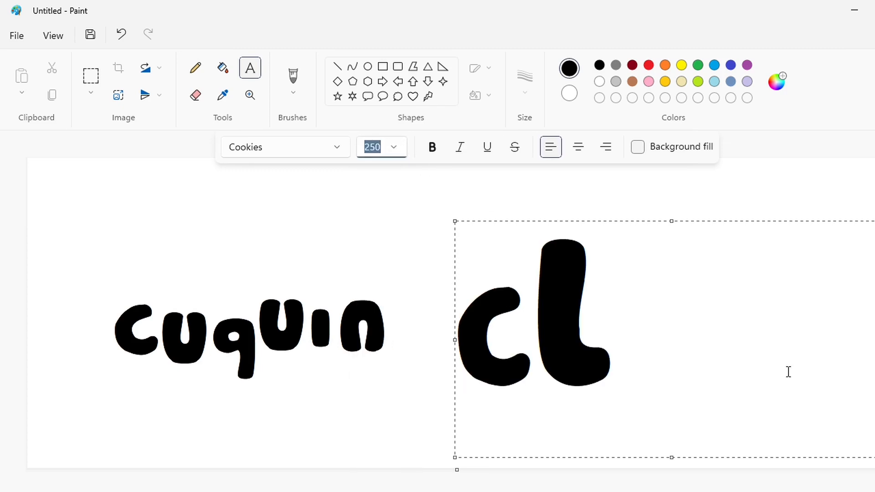
{"action": "left_click", "coordinate": [788, 371]}
{"action": "type", "text": "E"}
Step: Add an "o" at font size 230 after the "E" and commit the text to the canvas
{"action": "left_click", "coordinate": [394, 148]}
{"action": "type", "text": "230"}
{"action": "key", "text": "Return"}
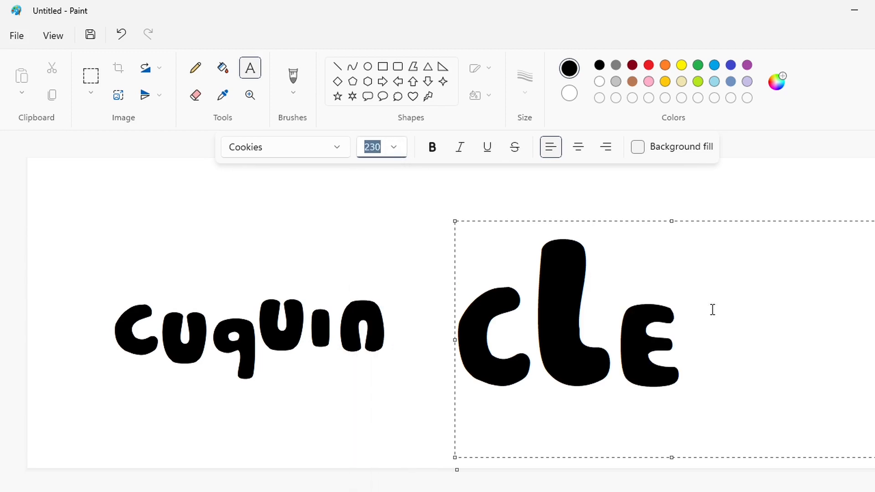
{"action": "type", "text": "o"}
{"action": "left_click", "coordinate": [381, 203]}
Step: Lower the "l" of the new "Cleo" by copying it, covering the original in white, and pasting the copy
{"action": "scroll", "coordinate": [578, 337], "scroll_direction": "up", "scroll_amount": 3}
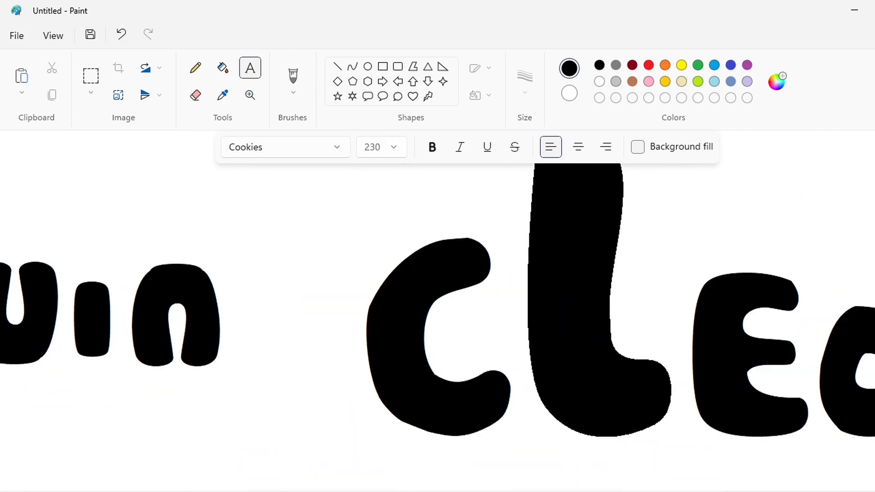
{"action": "scroll", "coordinate": [485, 211], "scroll_direction": "up", "scroll_amount": 1}
{"action": "left_click_drag", "start_coordinate": [659, 491], "coordinate": [658, 491]}
{"action": "key", "text": "ctrl+c"}
{"action": "left_click", "coordinate": [222, 95]}
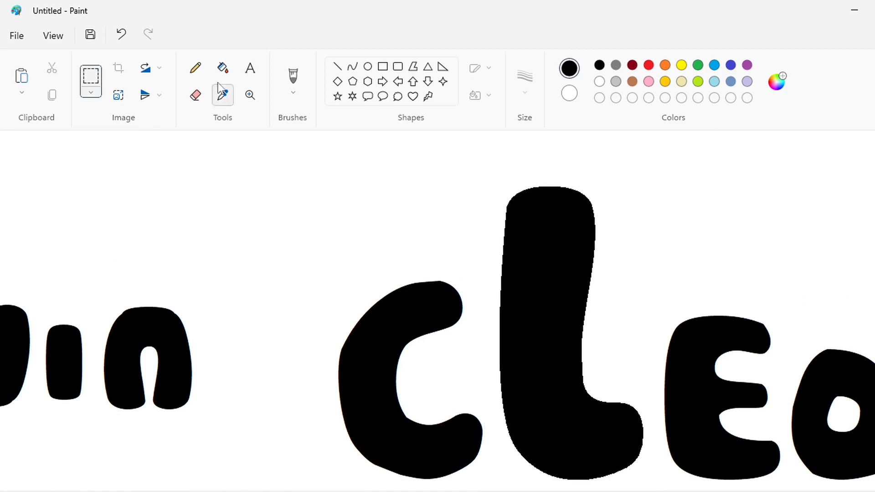
{"action": "left_click", "coordinate": [479, 255]}
{"action": "left_click", "coordinate": [515, 278]}
{"action": "key", "text": "ctrl+v"}
{"action": "mouse_move", "coordinate": [108, 327]}
{"action": "left_mouse_down"}
{"action": "mouse_move", "coordinate": [547, 397]}
{"action": "mouse_move", "coordinate": [568, 368]}
{"action": "left_mouse_up"}
Step: Raise the "E" and shift it closer to the "l" by copying it, covering the original in white, and pasting the copy
{"action": "scroll", "coordinate": [629, 449], "scroll_direction": "right", "scroll_amount": 3}
{"action": "scroll", "coordinate": [629, 449], "scroll_direction": "down", "scroll_amount": 2}
{"action": "left_click_drag", "start_coordinate": [532, 190], "coordinate": [670, 419]}
{"action": "left_click", "coordinate": [222, 67]}
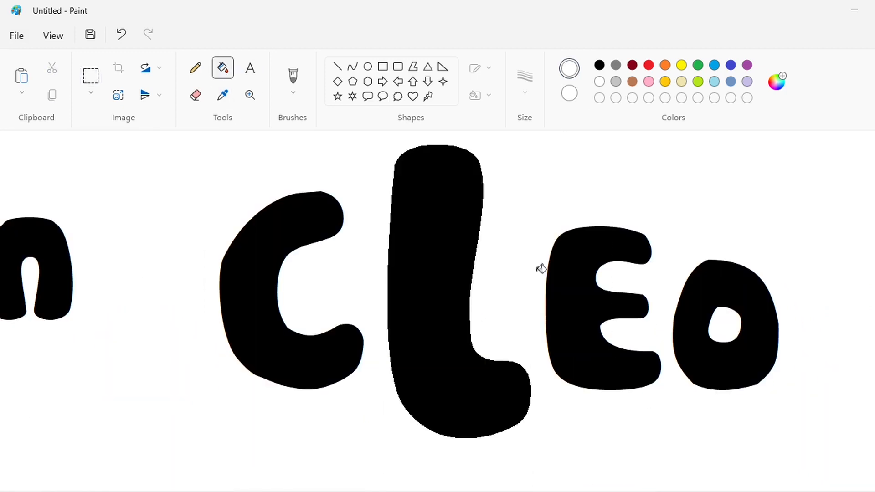
{"action": "left_click", "coordinate": [558, 273]}
{"action": "left_click", "coordinate": [382, 66]}
{"action": "left_click_drag", "start_coordinate": [555, 182], "coordinate": [699, 453]}
{"action": "left_click_drag", "start_coordinate": [631, 435], "coordinate": [547, 222]}
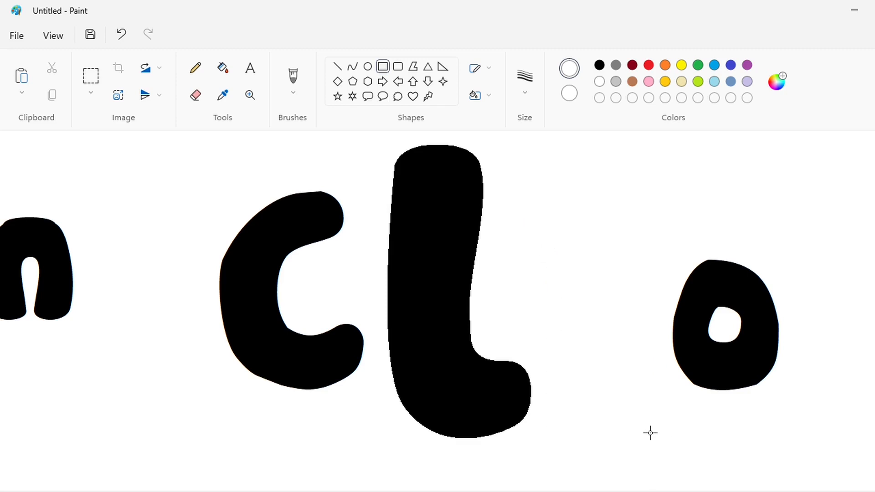
{"action": "key", "text": "ctrl+v"}
{"action": "left_click_drag", "start_coordinate": [100, 259], "coordinate": [589, 264]}
Step: Cut the "o" of "Cleo" and paste it back slightly lower beside the "E"
{"action": "left_click_drag", "start_coordinate": [661, 202], "coordinate": [812, 437]}
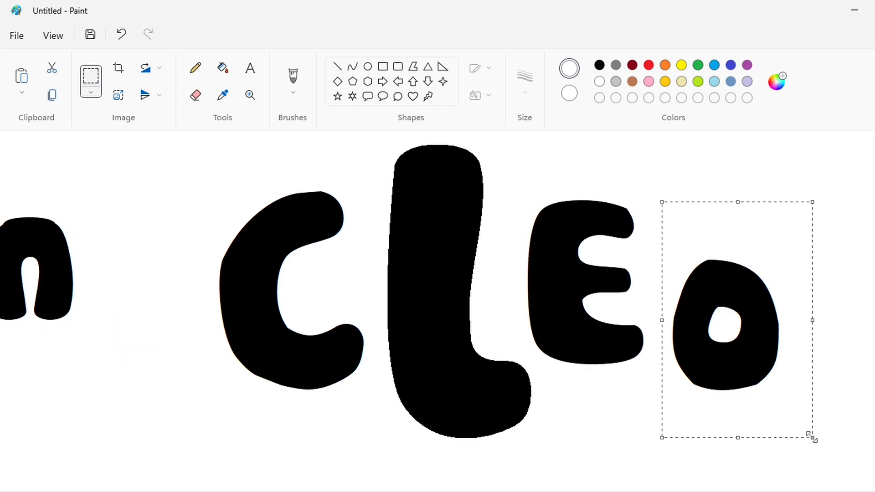
{"action": "key", "text": "ctrl+x"}
{"action": "key", "text": "ctrl+v"}
{"action": "left_click_drag", "start_coordinate": [94, 275], "coordinate": [726, 326]}
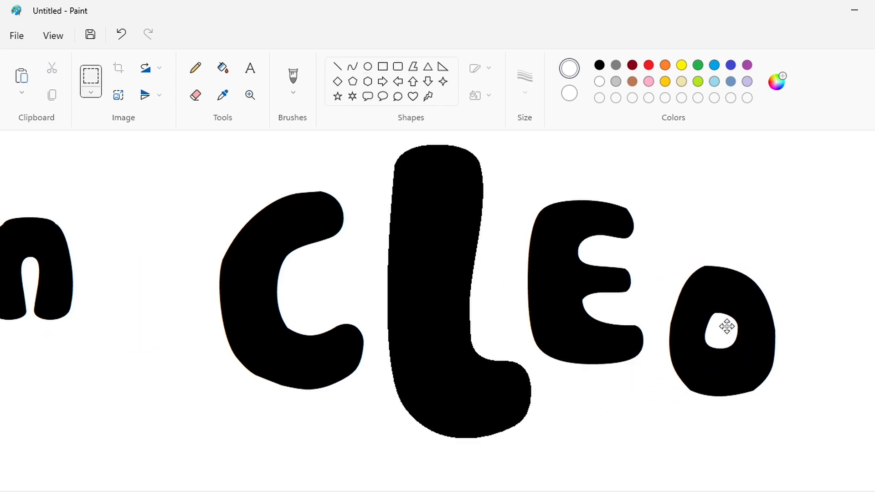
{"action": "left_click", "coordinate": [647, 355]}
Step: Move the complete word "Cleo" from its spot beside "cuquin" to directly above it
{"action": "scroll", "coordinate": [502, 292], "scroll_direction": "down", "scroll_amount": 1}
{"action": "left_click_drag", "start_coordinate": [402, 211], "coordinate": [800, 444]}
{"action": "left_click", "coordinate": [223, 325]}
{"action": "left_click", "coordinate": [382, 66]}
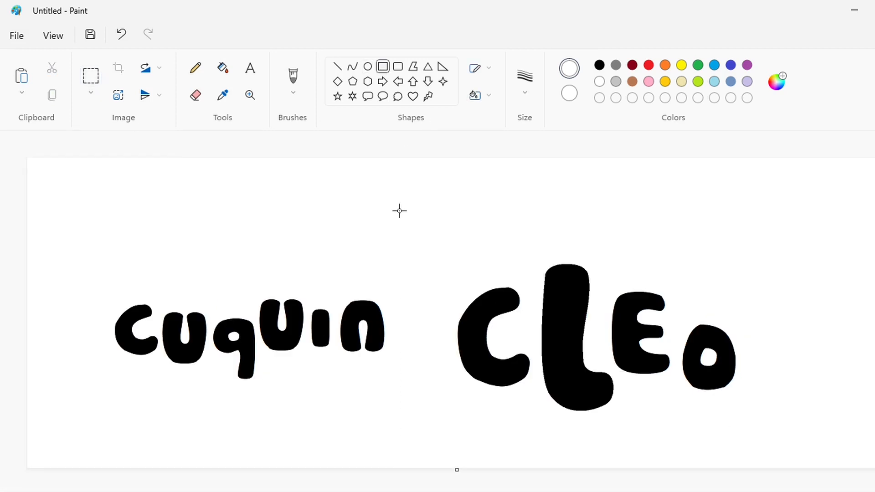
{"action": "key", "text": "ctrl+x"}
{"action": "key", "text": "ctrl+v"}
{"action": "left_click_drag", "start_coordinate": [172, 298], "coordinate": [161, 256]}
{"action": "left_click", "coordinate": [449, 293]}
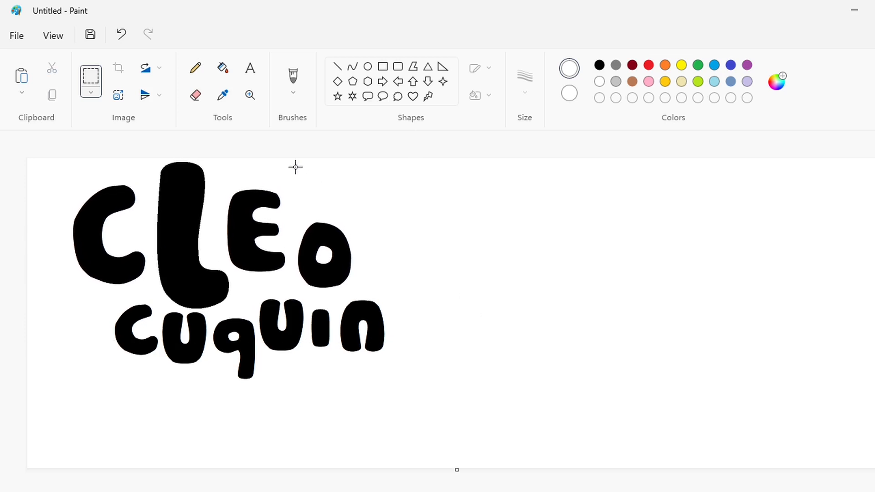
Step: Create a black Cookies text box on the empty canvas beside "Cleo" and enter "&"
{"action": "left_click", "coordinate": [250, 68]}
{"action": "left_click", "coordinate": [527, 200]}
{"action": "key", "text": "BackSpace"}
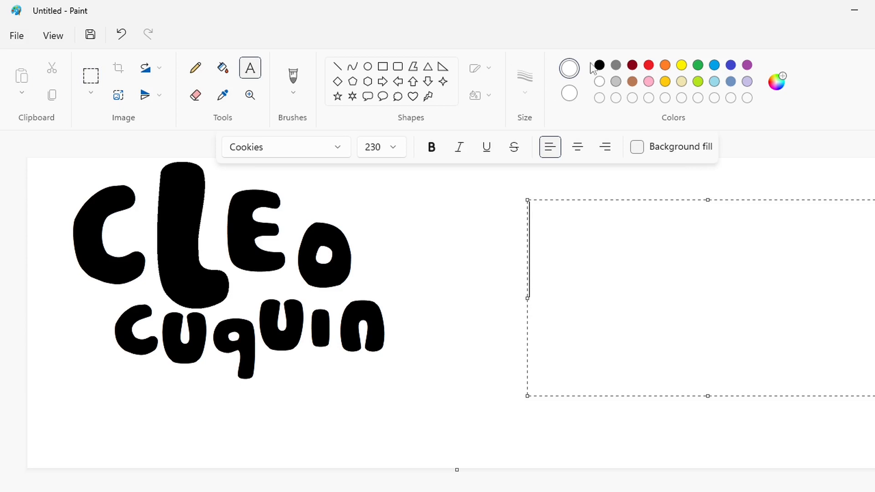
{"action": "type", "text": "&"}
Step: Set the "&" to font size 150 and extend its text box so it sits right beside the "o"
{"action": "left_click_drag", "start_coordinate": [585, 258], "coordinate": [363, 190]}
{"action": "left_click", "coordinate": [392, 146]}
{"action": "type", "text": "200"}
{"action": "key", "text": "Return"}
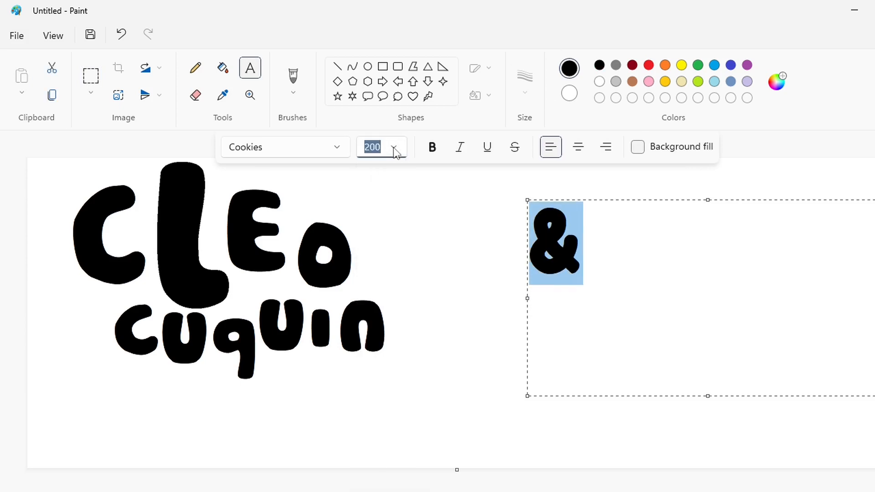
{"action": "type", "text": "150"}
{"action": "key", "text": "Return"}
{"action": "left_click_drag", "start_coordinate": [527, 199], "coordinate": [362, 235]}
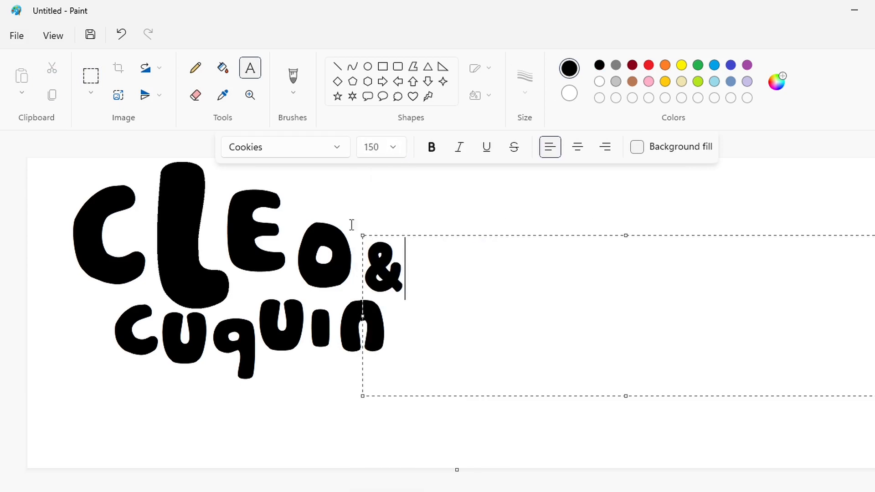
{"action": "left_click", "coordinate": [343, 210]}
Step: Move the complete logo toward the canvas centre by copying it, covering the original in white, and pasting the copy
{"action": "left_click", "coordinate": [94, 80]}
{"action": "left_click_drag", "start_coordinate": [30, 147], "coordinate": [30, 148]}
{"action": "key", "text": "ctrl+c"}
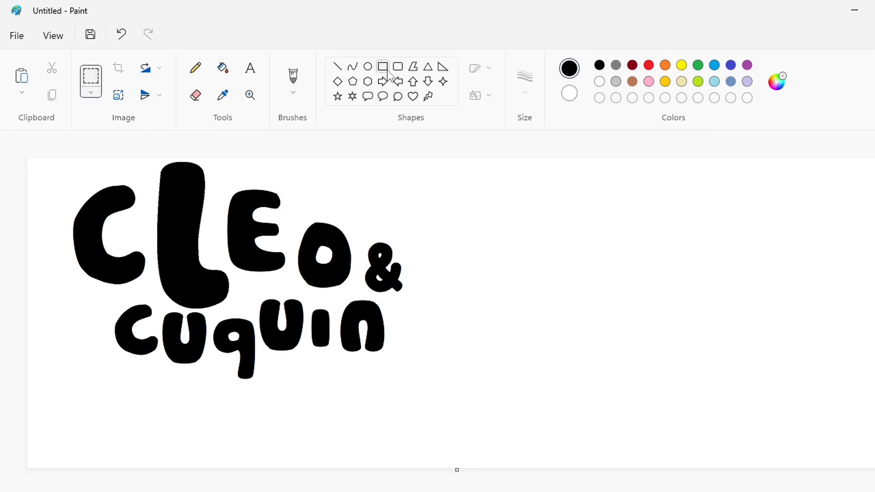
{"action": "left_click", "coordinate": [382, 67]}
{"action": "left_click_drag", "start_coordinate": [533, 431], "coordinate": [45, 102]}
{"action": "left_click", "coordinate": [599, 81]}
{"action": "key", "text": "ctrl+v"}
{"action": "left_click_drag", "start_coordinate": [214, 270], "coordinate": [415, 305]}
{"action": "left_click", "coordinate": [761, 345]}
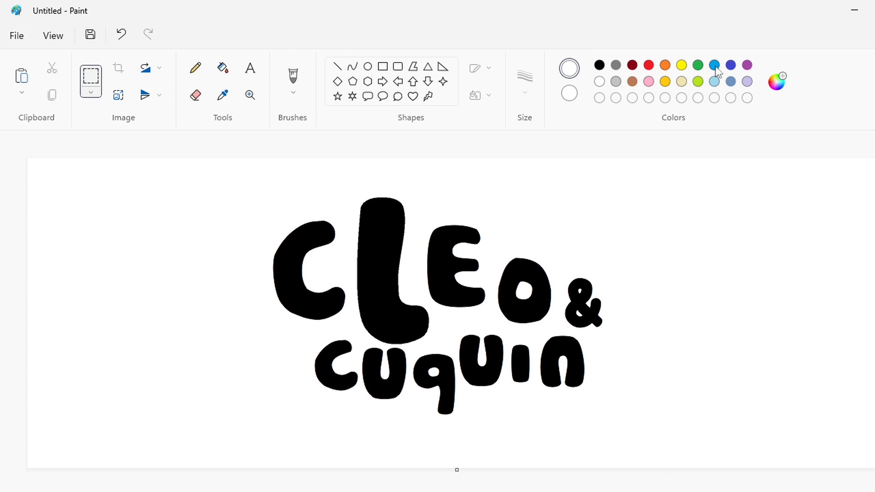
Step: Add a bright blue and a golden yellow as custom palette colors and activate the Fill tool
{"action": "left_click", "coordinate": [714, 65]}
{"action": "left_click", "coordinate": [776, 82]}
{"action": "mouse_move", "coordinate": [512, 131]}
{"action": "left_mouse_down"}
{"action": "mouse_move", "coordinate": [511, 111]}
{"action": "mouse_move", "coordinate": [513, 122]}
{"action": "left_mouse_up"}
{"action": "left_click", "coordinate": [341, 433]}
{"action": "left_click", "coordinate": [777, 83]}
{"action": "left_click", "coordinate": [369, 433]}
{"action": "left_click", "coordinate": [223, 67]}
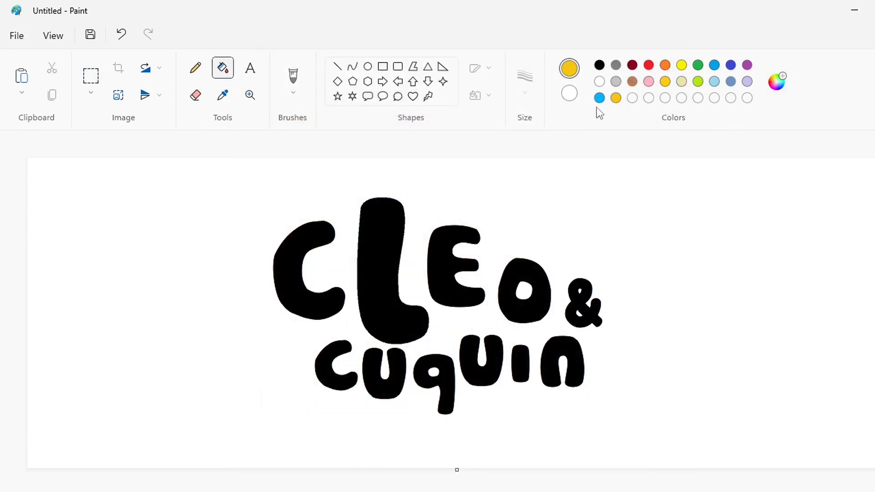
Step: Fill the letters of "Cleo" and the "&" with the custom bright blue
{"action": "left_click", "coordinate": [326, 266]}
{"action": "left_click", "coordinate": [379, 254]}
{"action": "left_click", "coordinate": [446, 273]}
{"action": "left_click", "coordinate": [518, 305]}
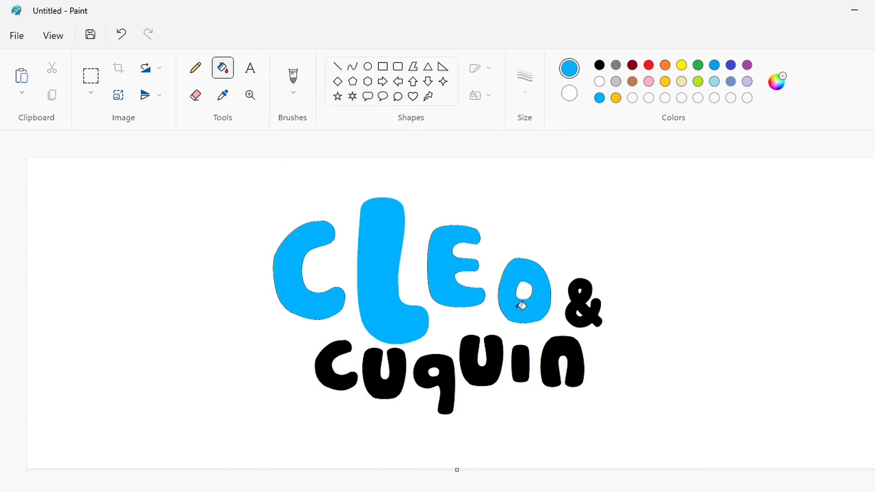
{"action": "left_click", "coordinate": [572, 305]}
Step: Fill the inside of the "o" in "Cleo" and all letters of "cuquin" with the custom golden yellow
{"action": "left_click", "coordinate": [353, 372]}
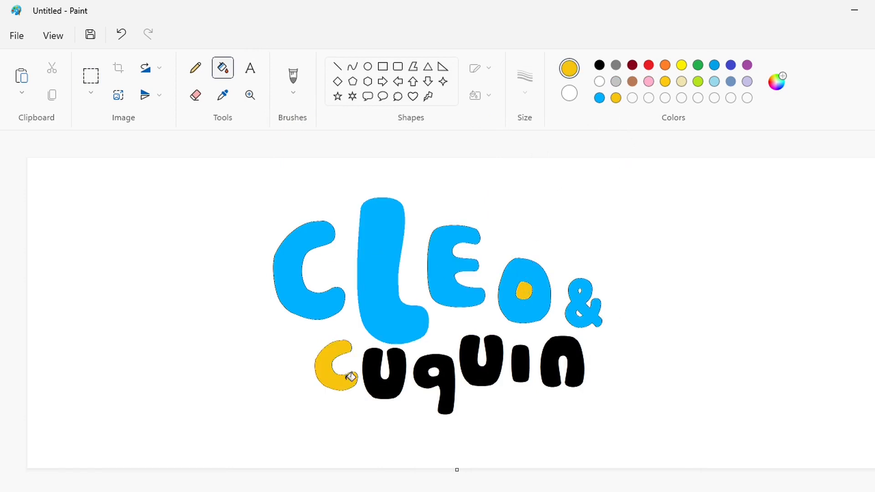
{"action": "left_click", "coordinate": [379, 383]}
{"action": "left_click", "coordinate": [434, 377]}
{"action": "left_click", "coordinate": [483, 368]}
{"action": "left_click", "coordinate": [521, 365]}
{"action": "left_click", "coordinate": [551, 367]}
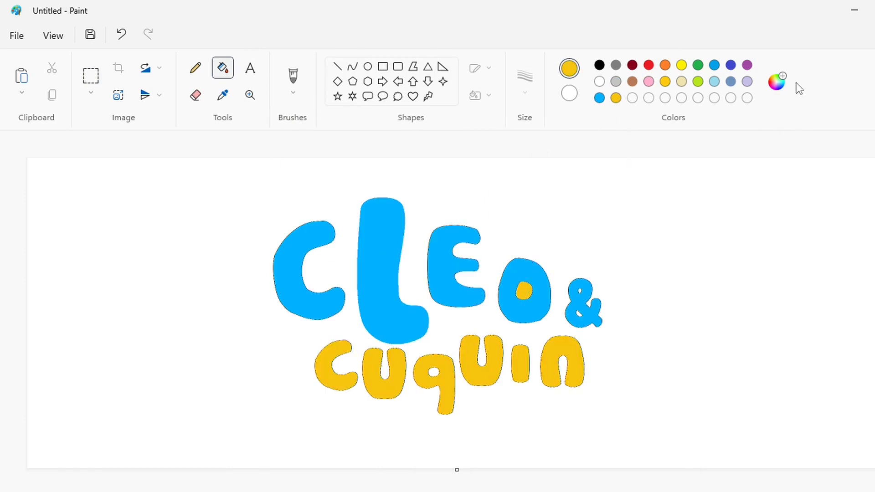